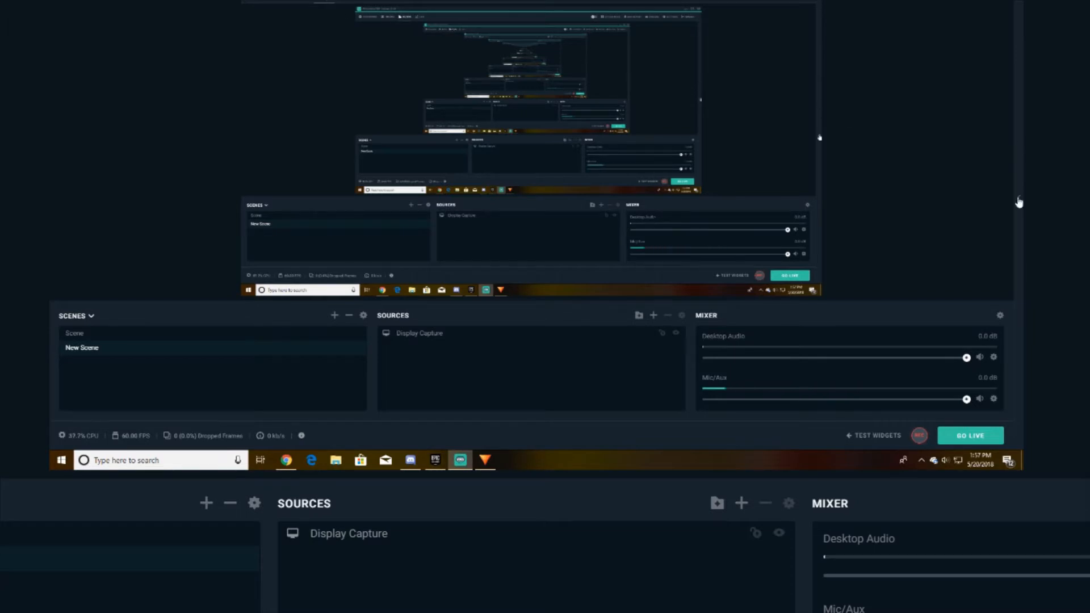
Expand the stream chat panel beside the editor to view it, and collapse it again
click(1019, 198)
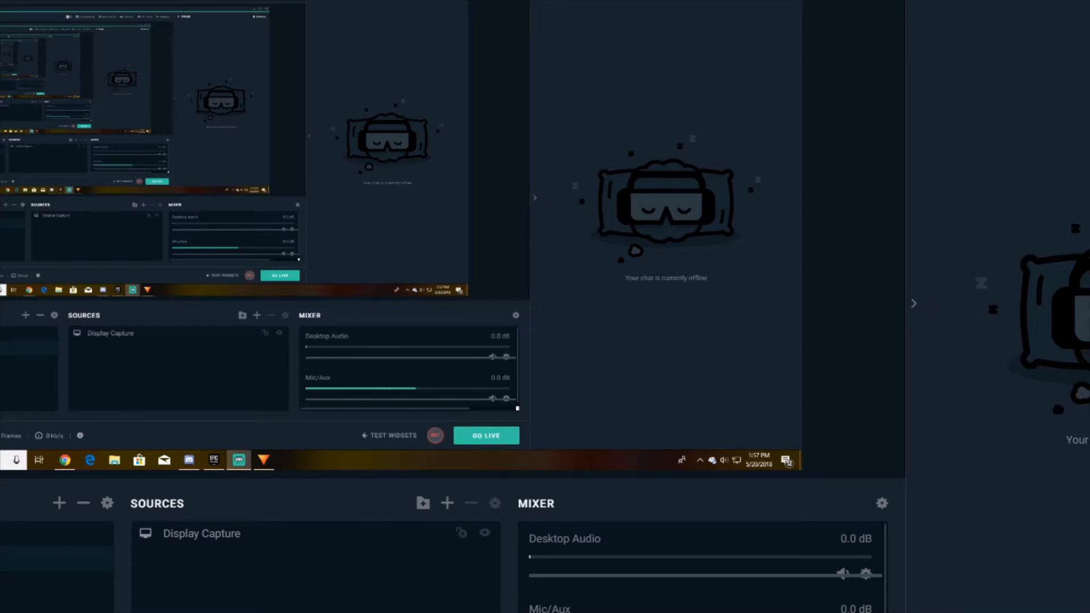
click(911, 302)
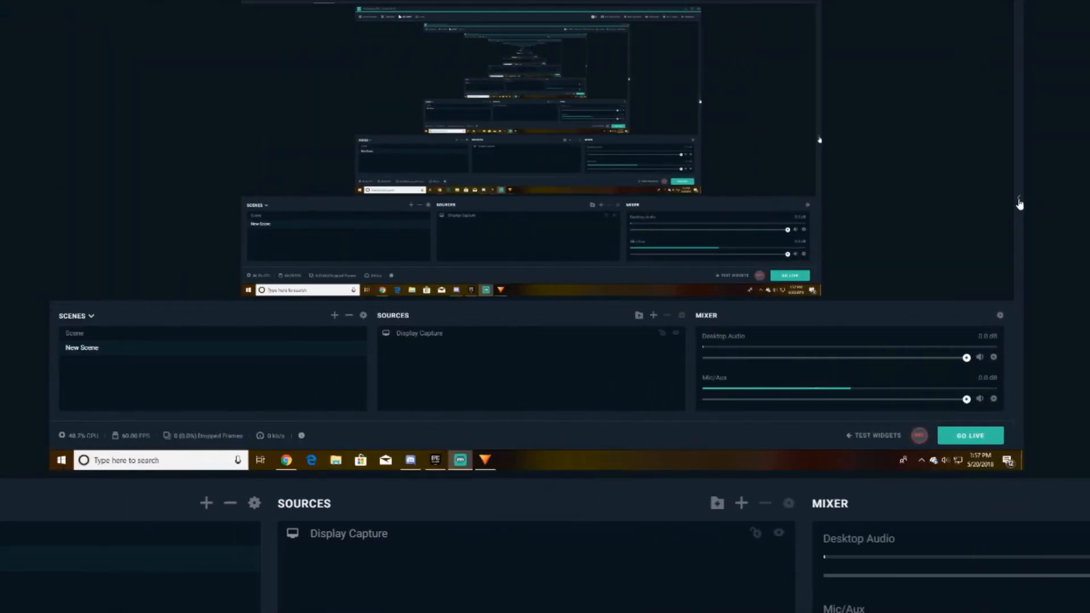
click(1019, 203)
Switch between Scene and New Scene to compare their sources, and view the source types that can be added
click(164, 542)
click(160, 559)
click(154, 536)
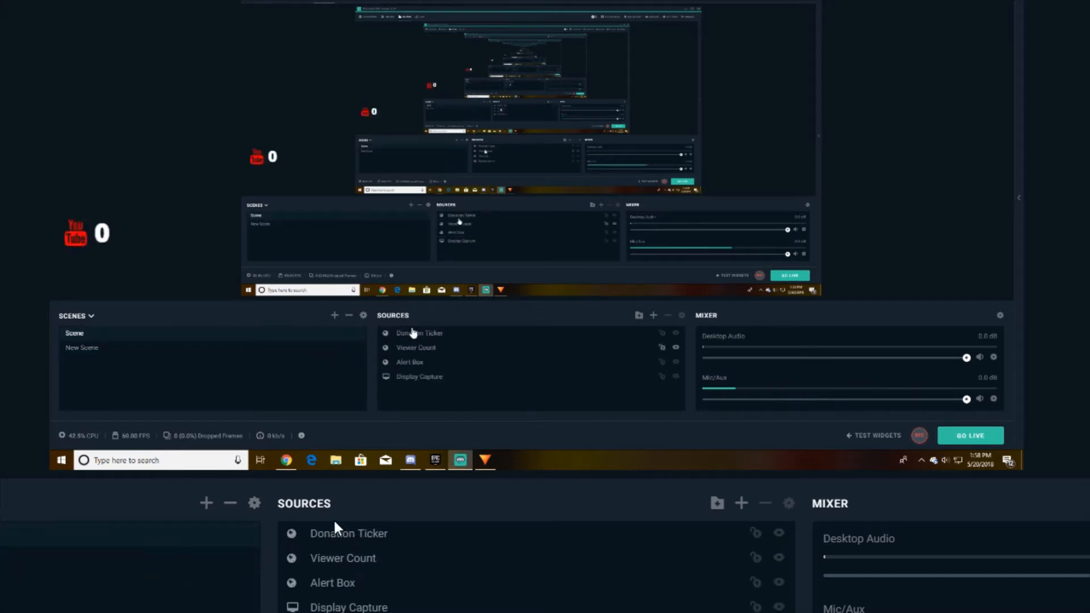
click(142, 561)
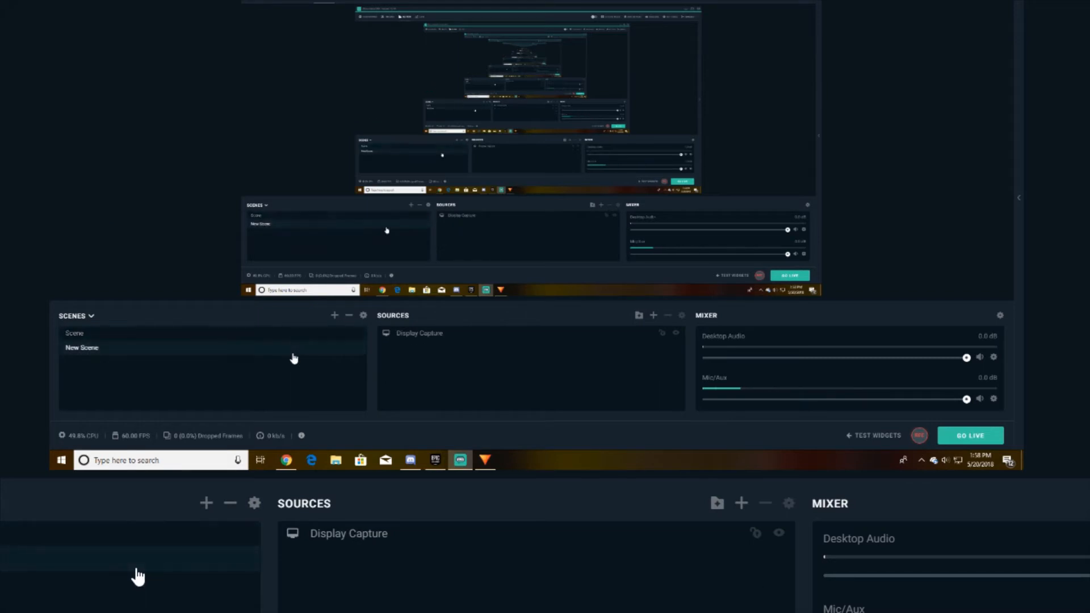
click(743, 502)
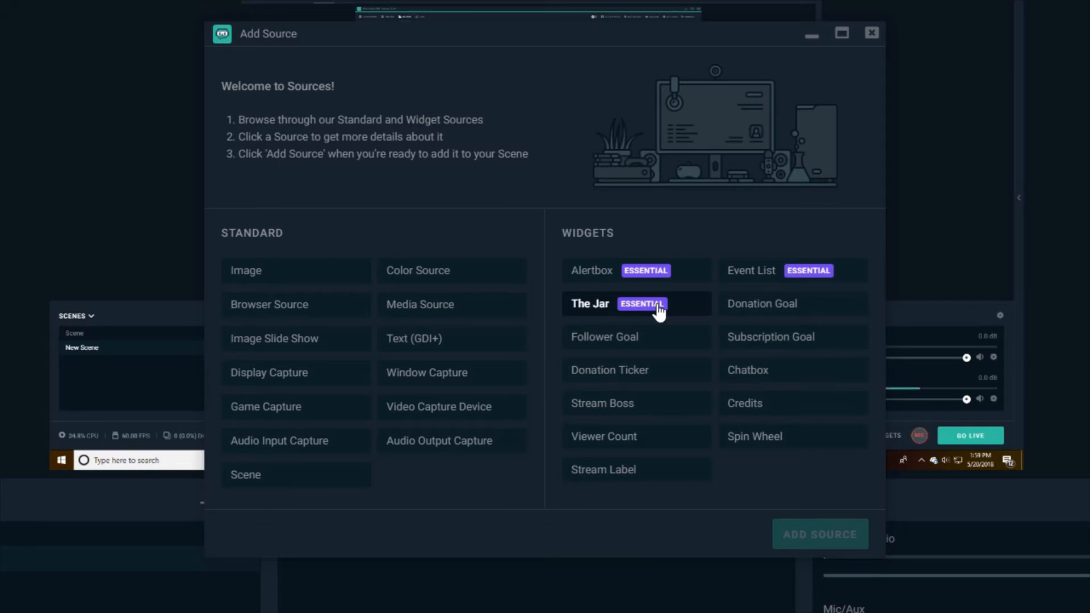
click(871, 33)
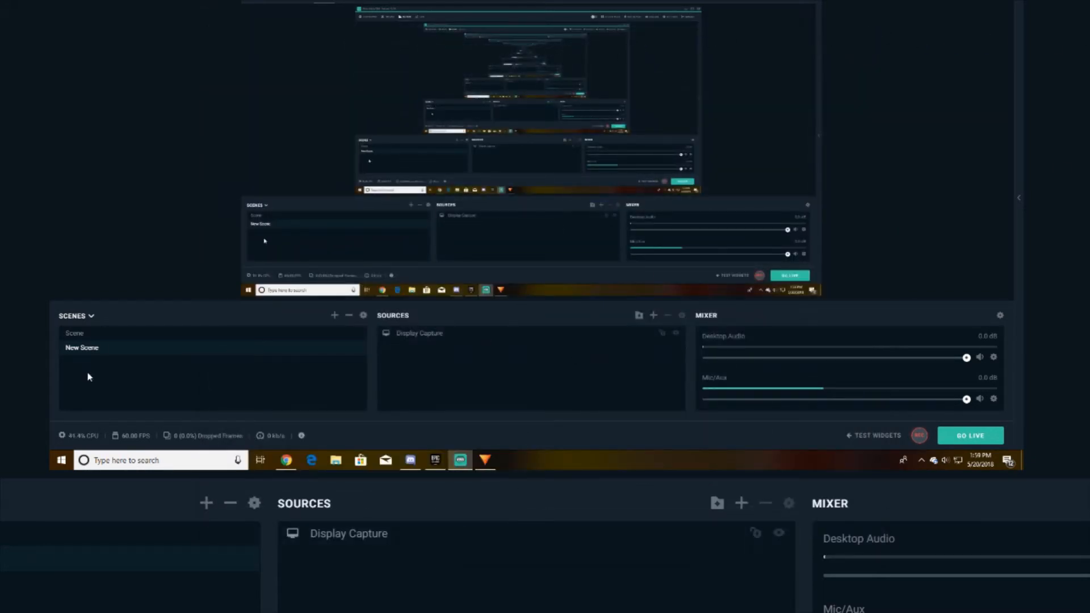
Select the scene named Scene, trigger the subscriber and sponsor test alerts, and hide the test widgets
click(118, 339)
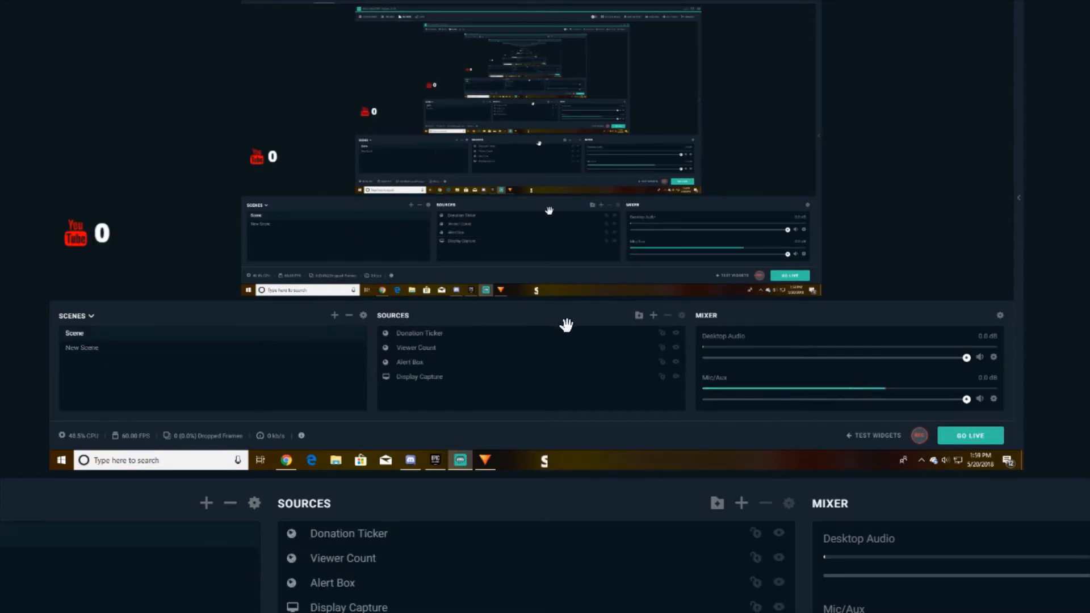
click(879, 435)
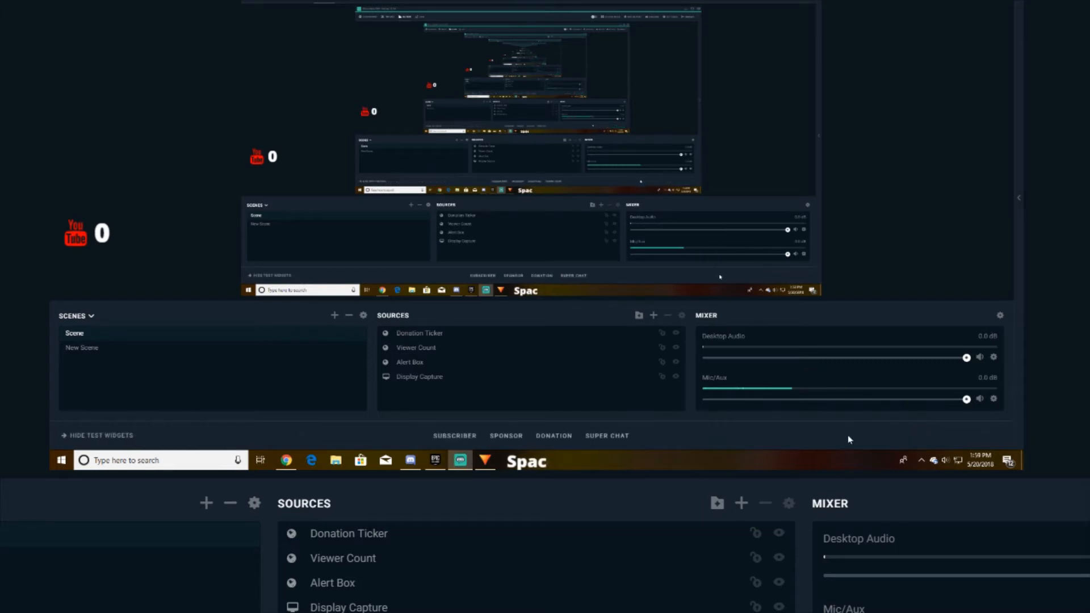
click(90, 438)
click(881, 436)
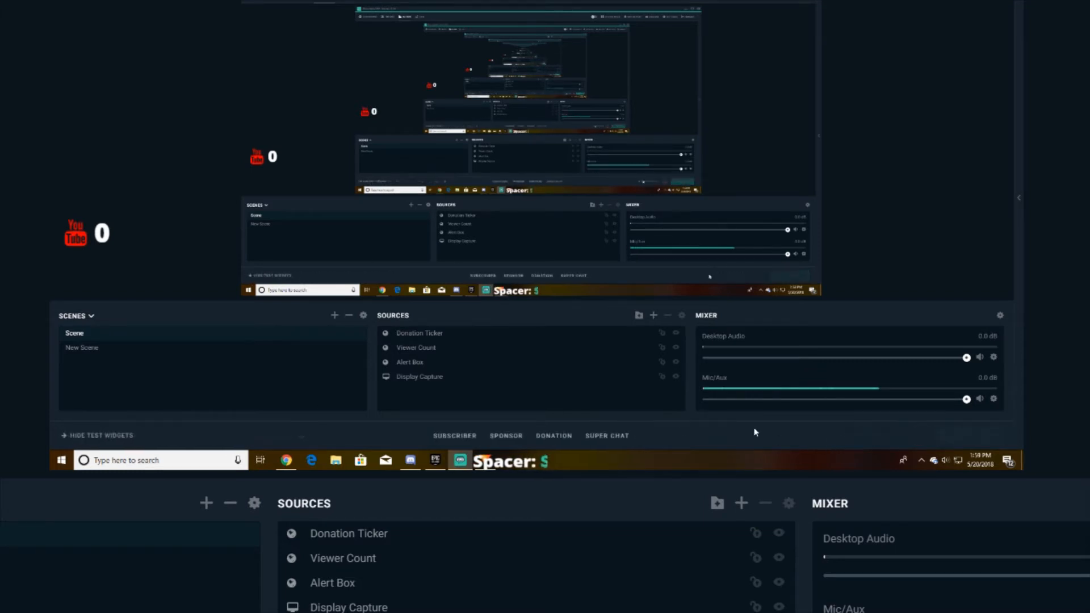
click(455, 436)
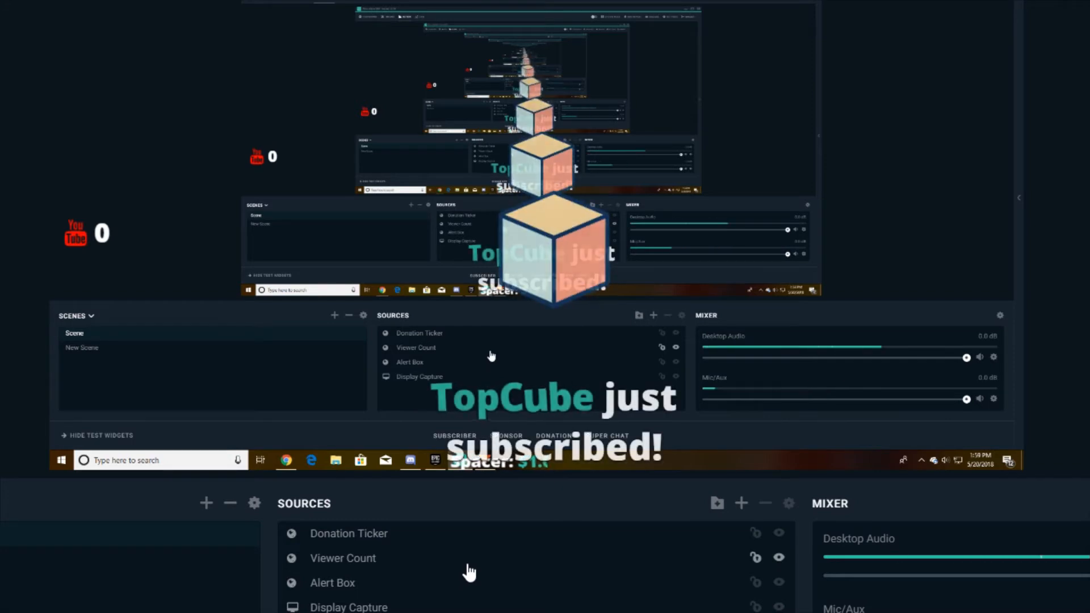
click(516, 436)
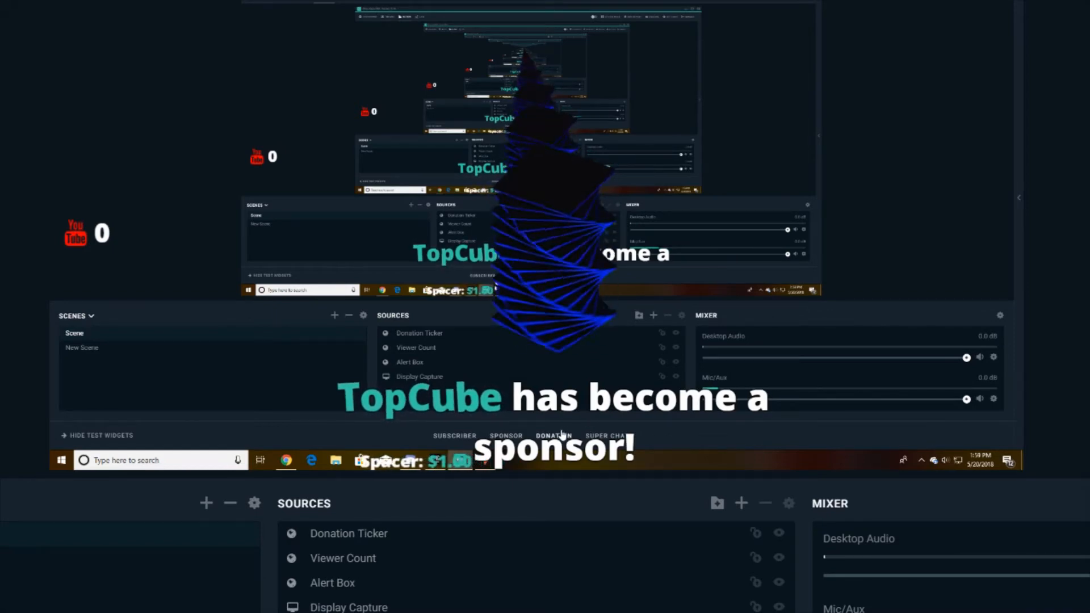
click(125, 440)
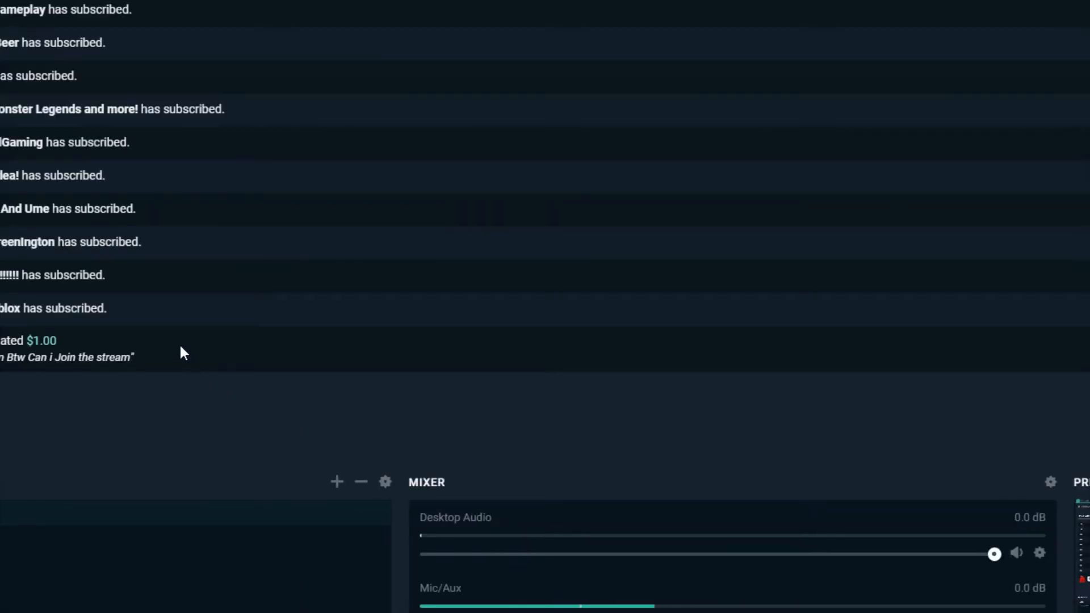
Examine the recent subscriber and donation events in the live view and the chat panel beside them
drag(179, 343, 1, 6)
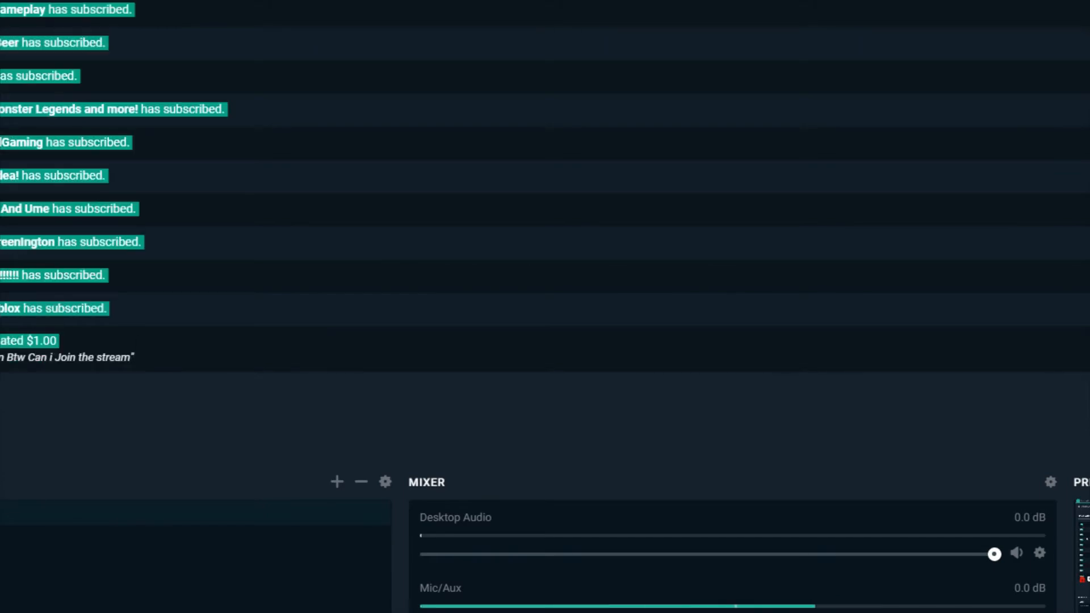
click(1, 6)
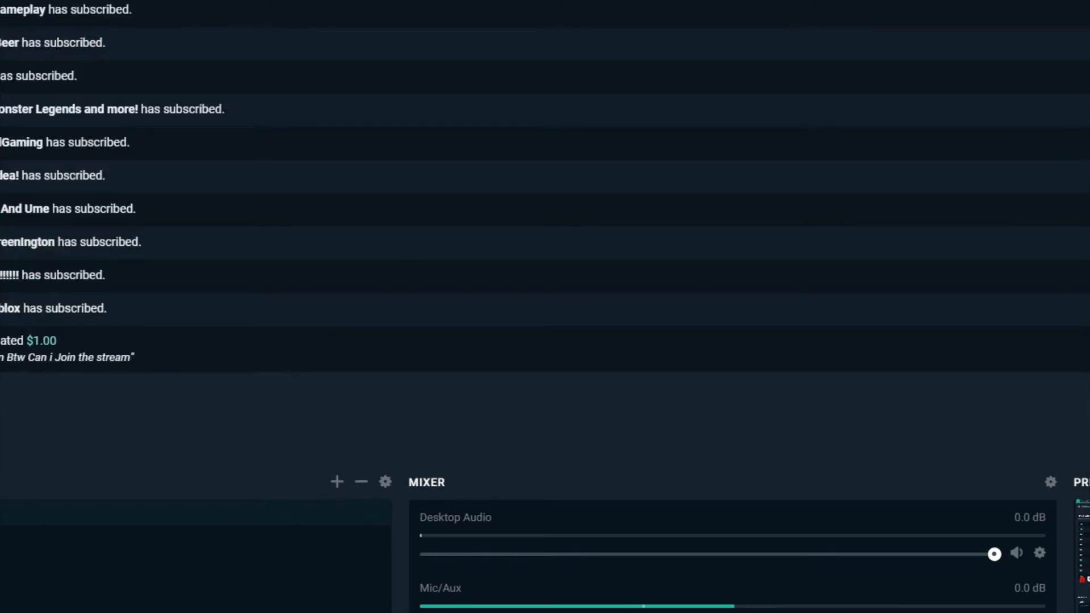
triple_click(2, 9)
click(1, 9)
click(1088, 303)
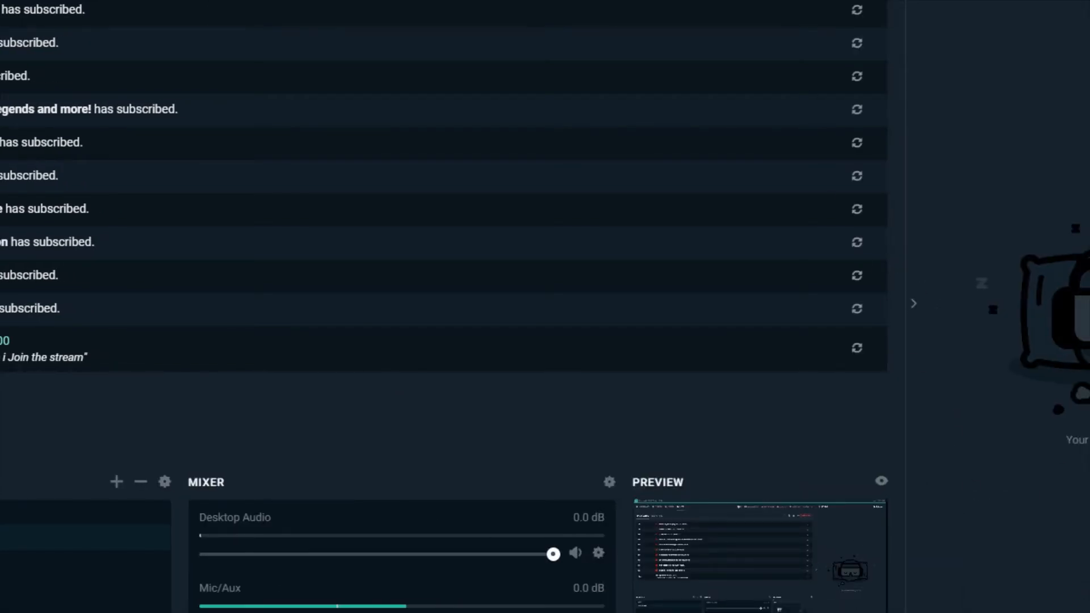
click(912, 305)
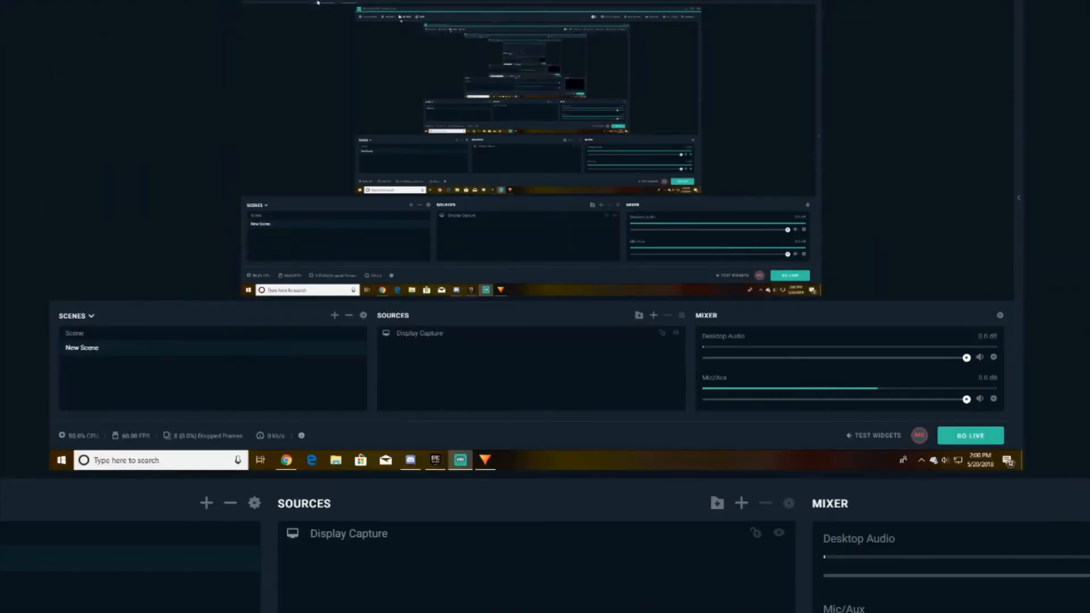
Open the stream settings and choose Streaming Services as the stream type
click(665, 16)
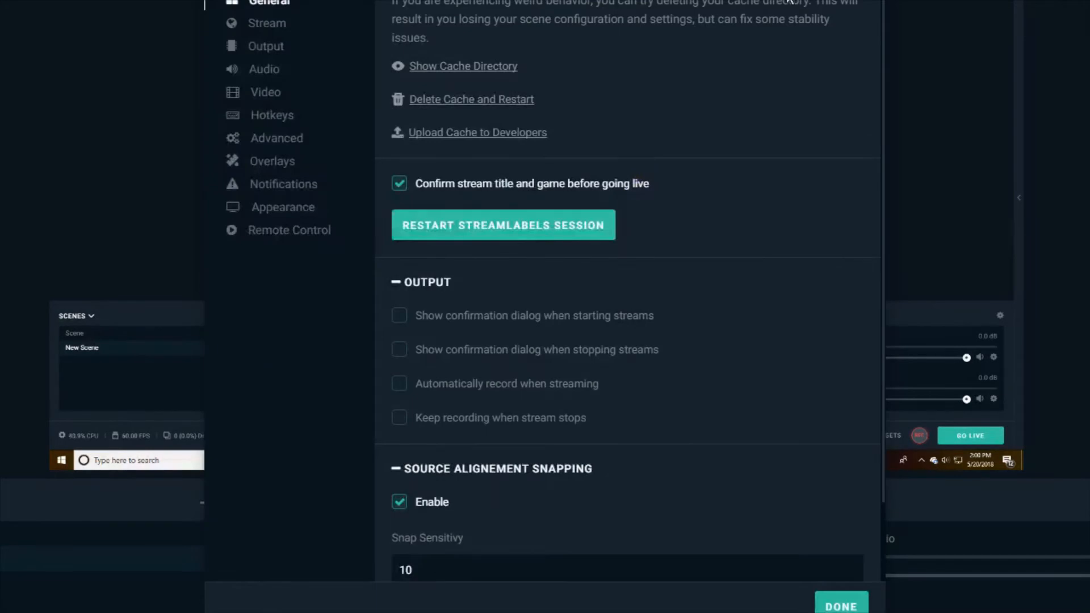
click(271, 24)
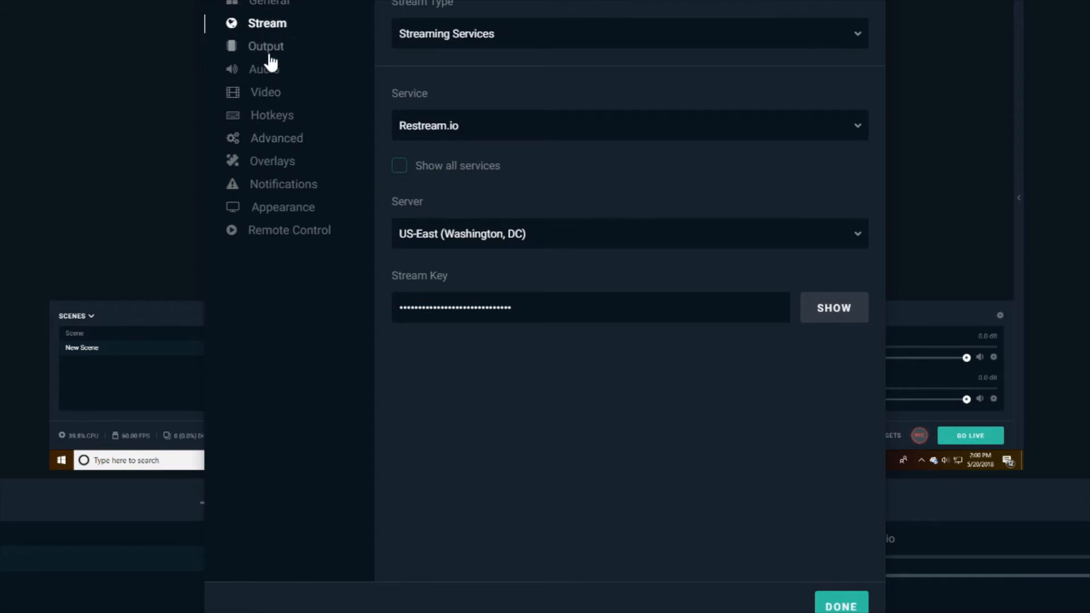
click(495, 47)
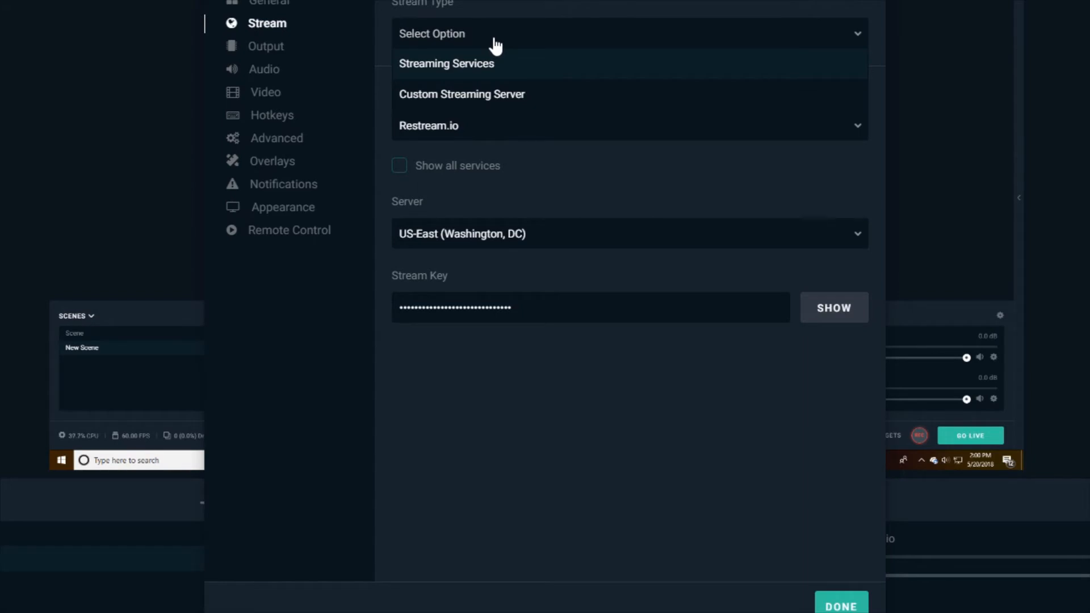
click(470, 75)
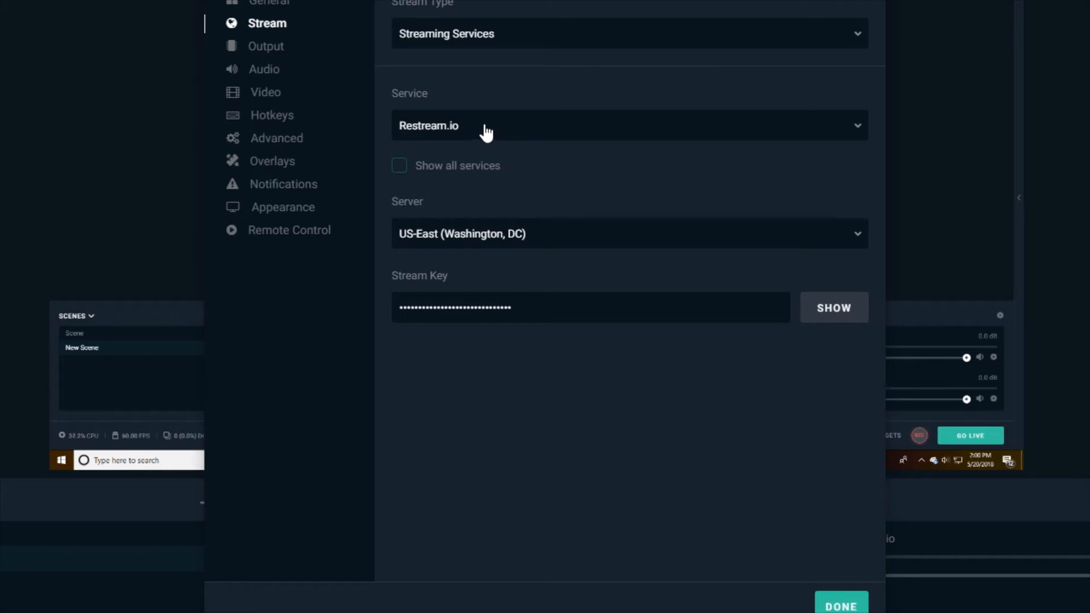
click(486, 133)
click(476, 38)
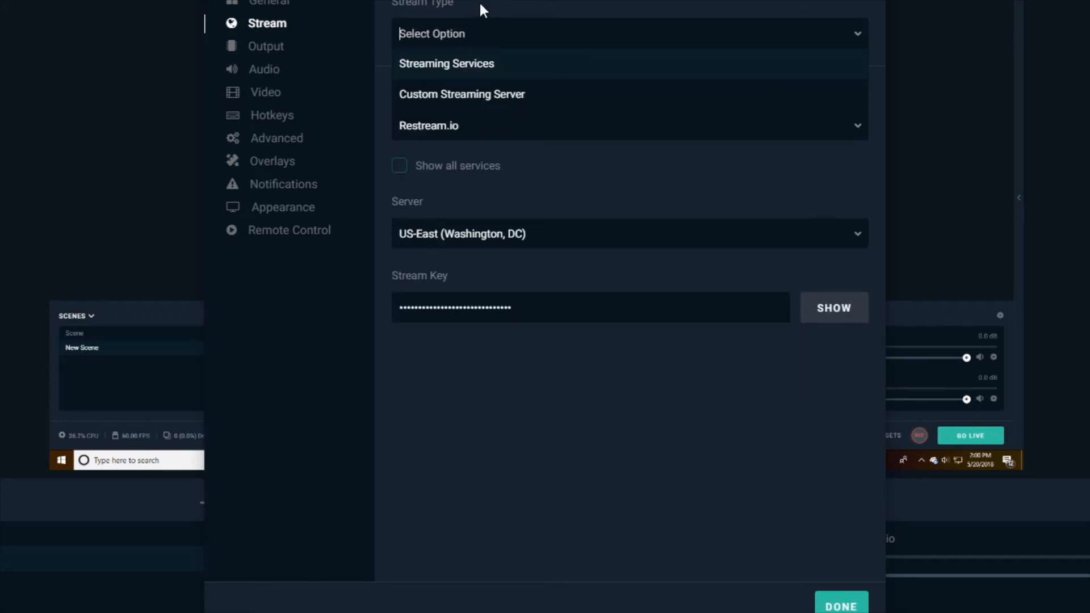
click(479, 10)
Browse the available streaming services and select Restream.io as the service
click(483, 129)
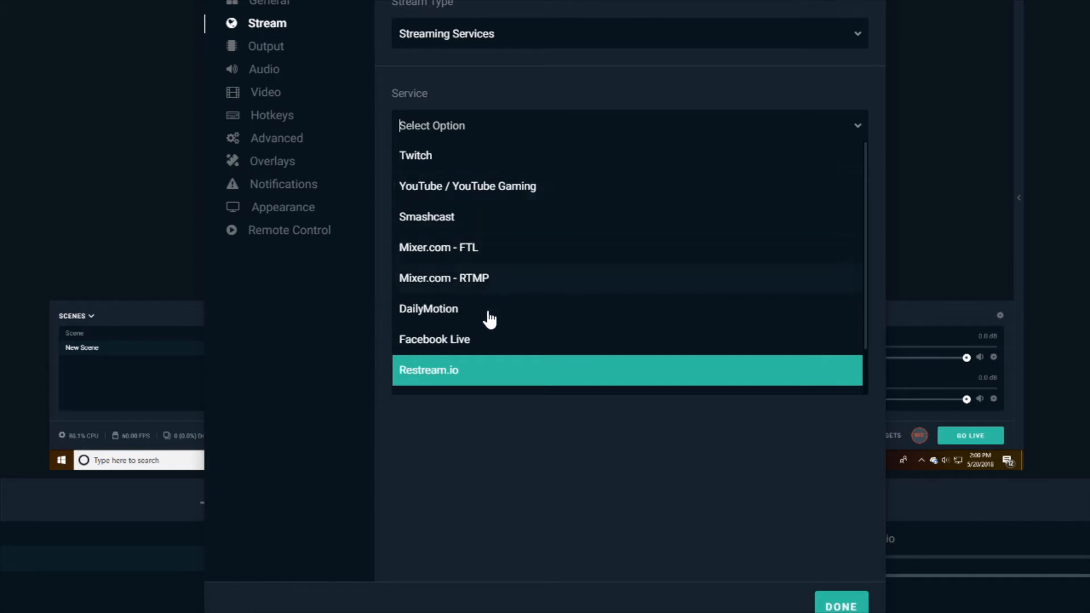
scroll(490, 270, down, 2)
scroll(490, 260, up, 2)
scroll(781, 302, down, 2)
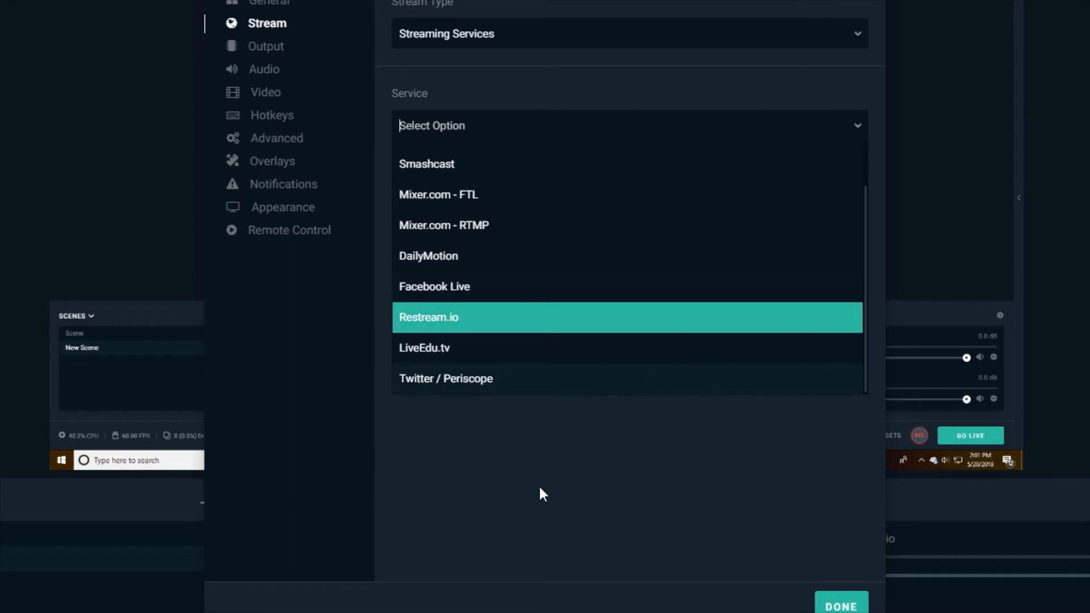
key(Return)
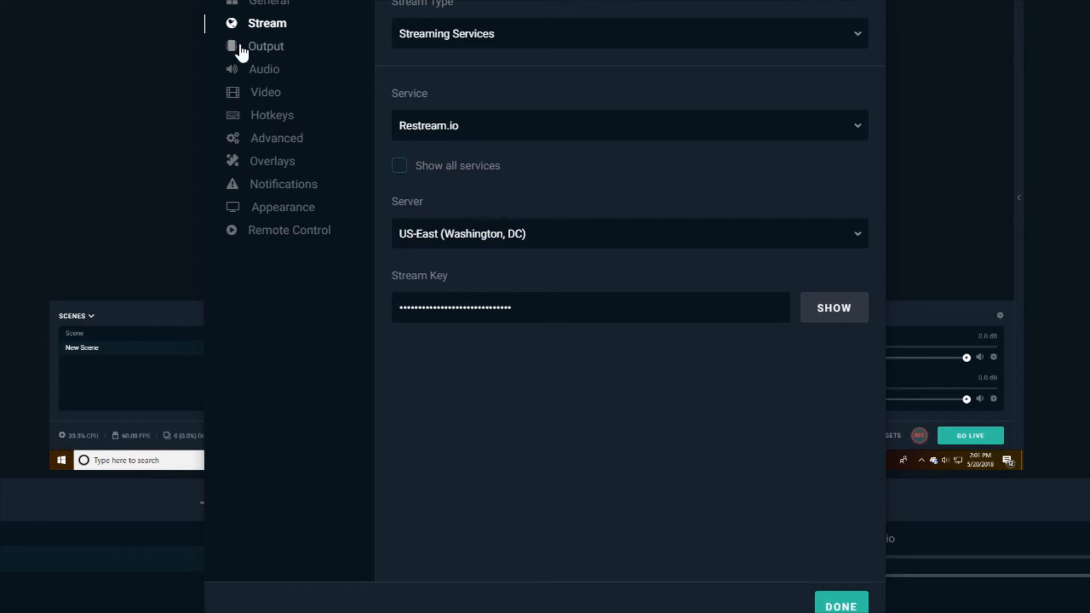
In the output settings, choose the Advanced output mode and NVENC as the streaming encoder
click(268, 56)
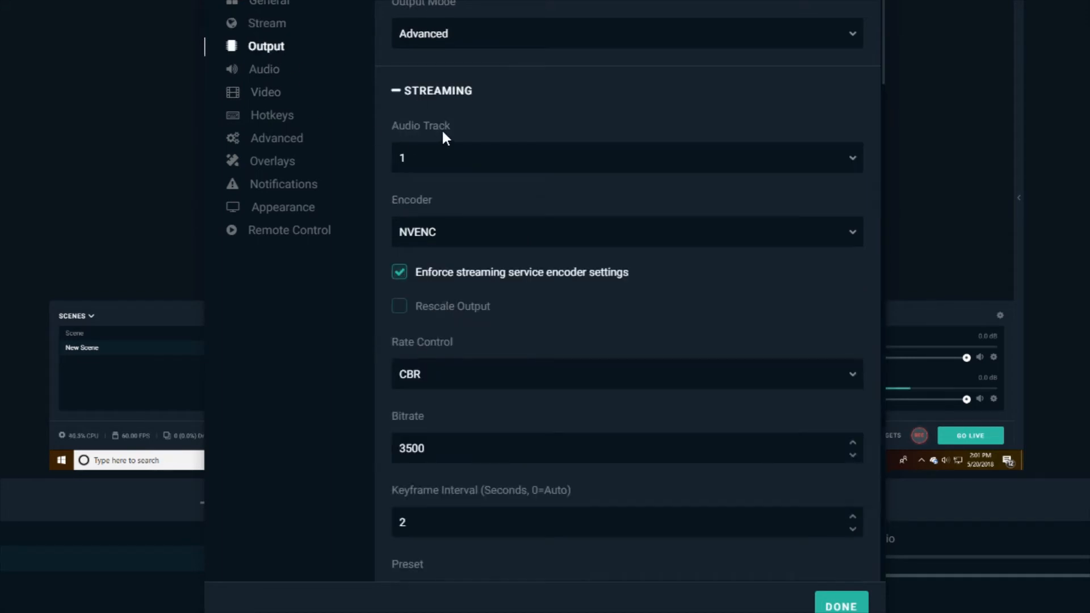
click(492, 37)
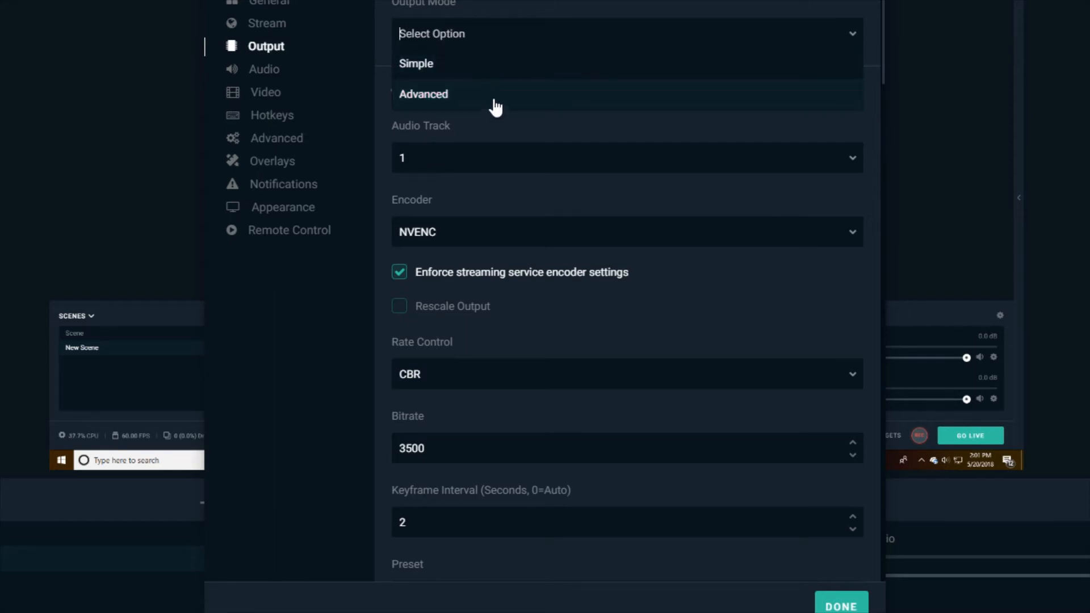
click(505, 102)
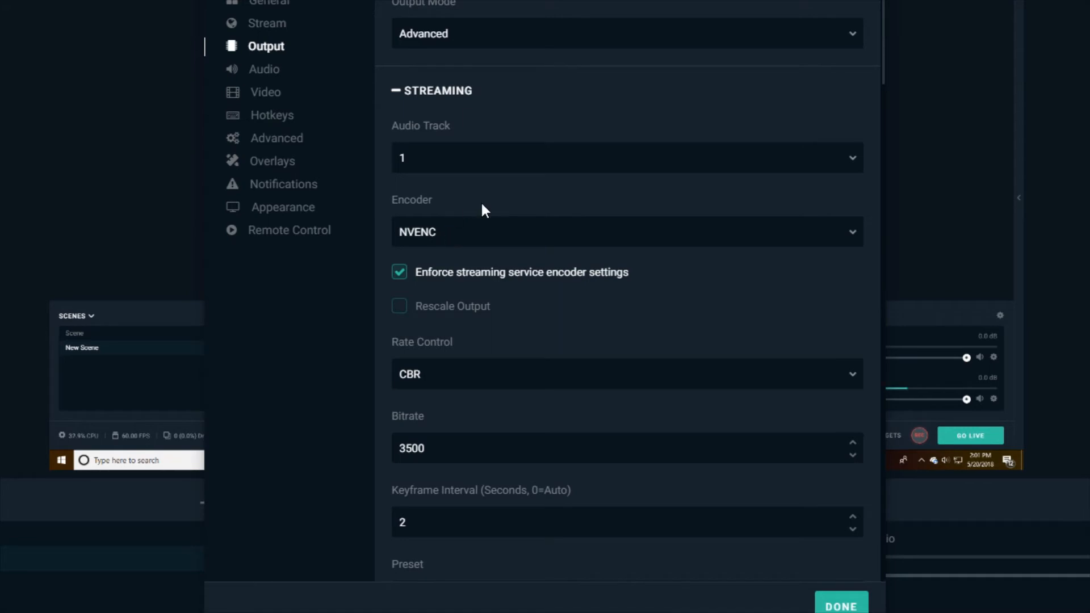
click(493, 233)
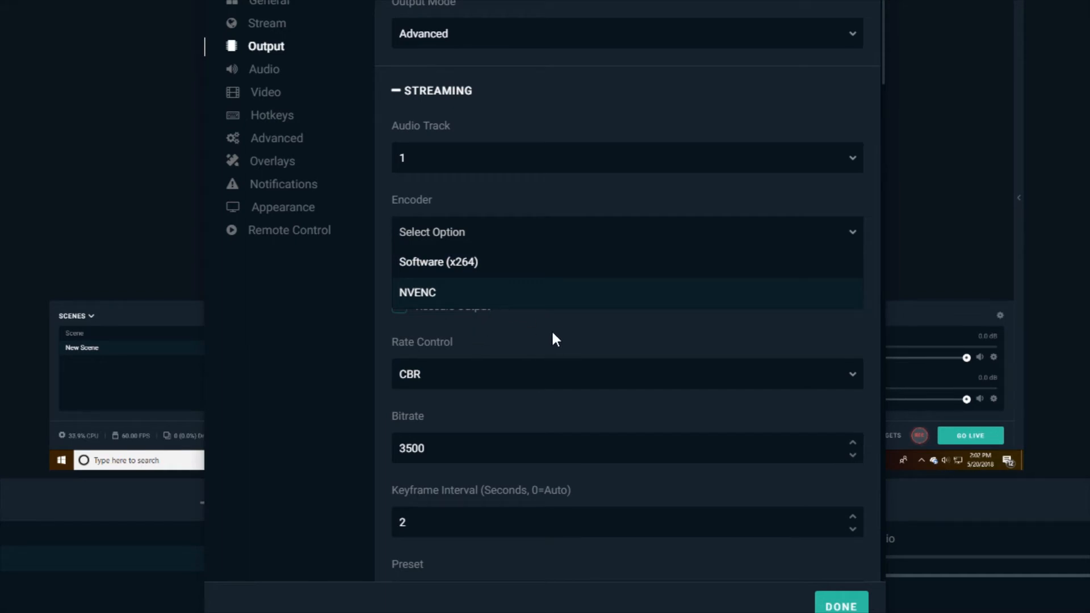
key(Return)
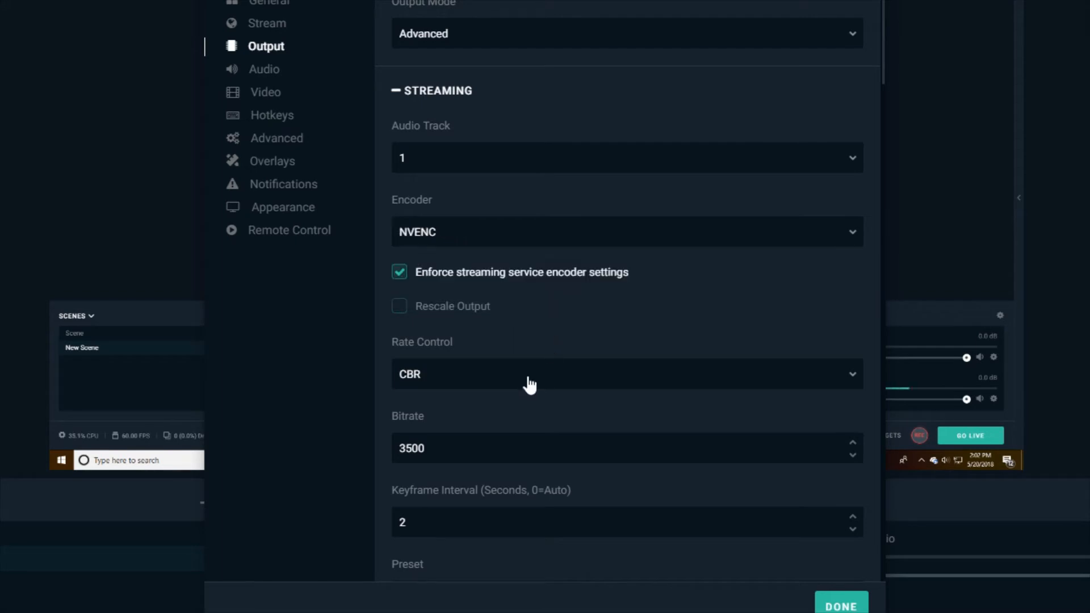
View the rate control options available for the streaming encoder and close the list without changing the selection
scroll(527, 351, down, 2)
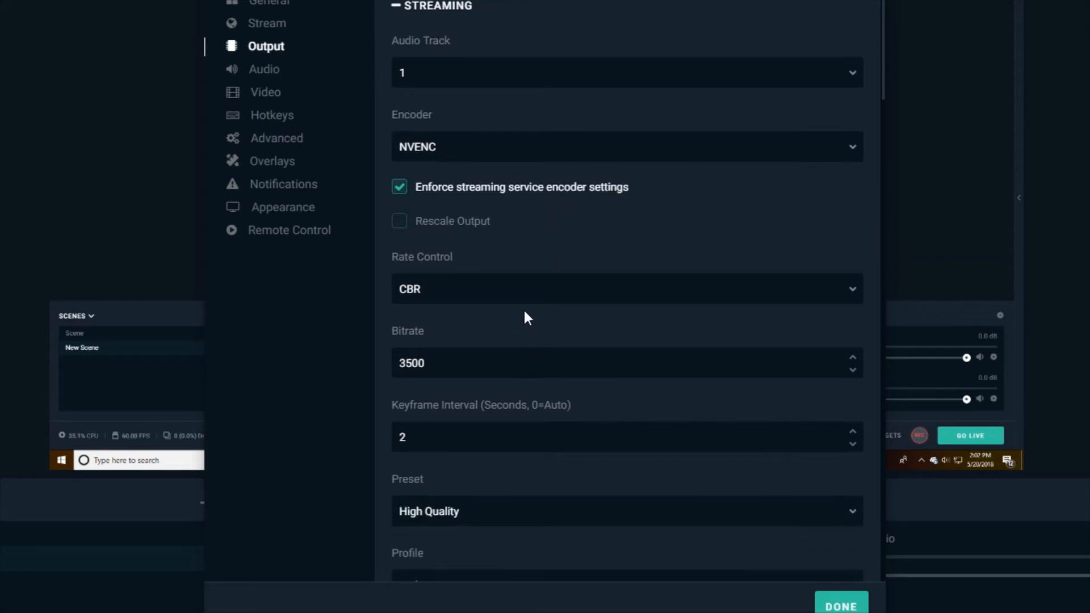
click(490, 292)
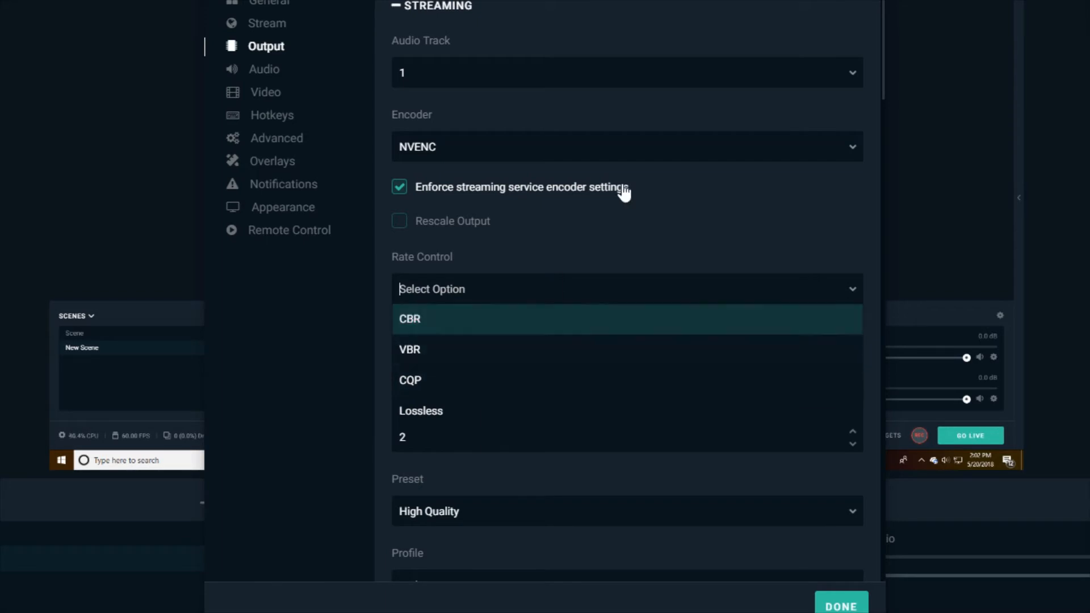
click(658, 251)
Set the streaming bitrate to 2500
scroll(525, 370, down, 1)
drag(472, 279, 227, 227)
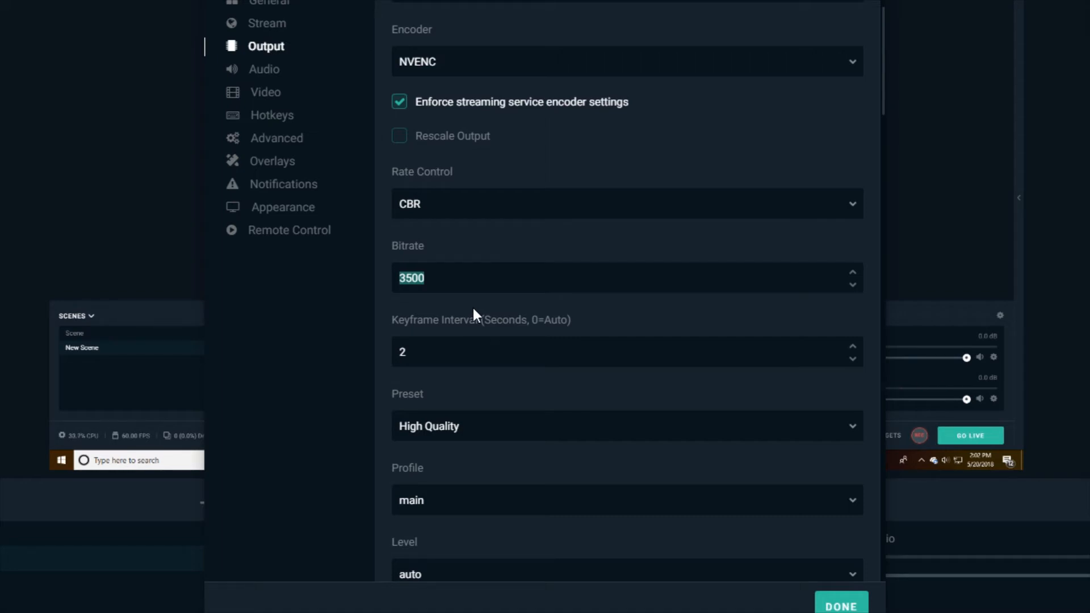
key(BackSpace)
key(BackSpace)
text(2500)
Change the streaming bitrate to 2000
key(BackSpace)
key(BackSpace)
key(BackSpace)
key(BackSpace)
text(2000)
Set the streaming bitrate to 3500
key(BackSpace)
key(BackSpace)
key(BackSpace)
key(BackSpace)
key(BackSpace)
text(3)
text(00)
double_click(466, 272)
click(466, 274)
View the encoder presets available for streaming and close the list without changing the selection
scroll(520, 332, down, 2)
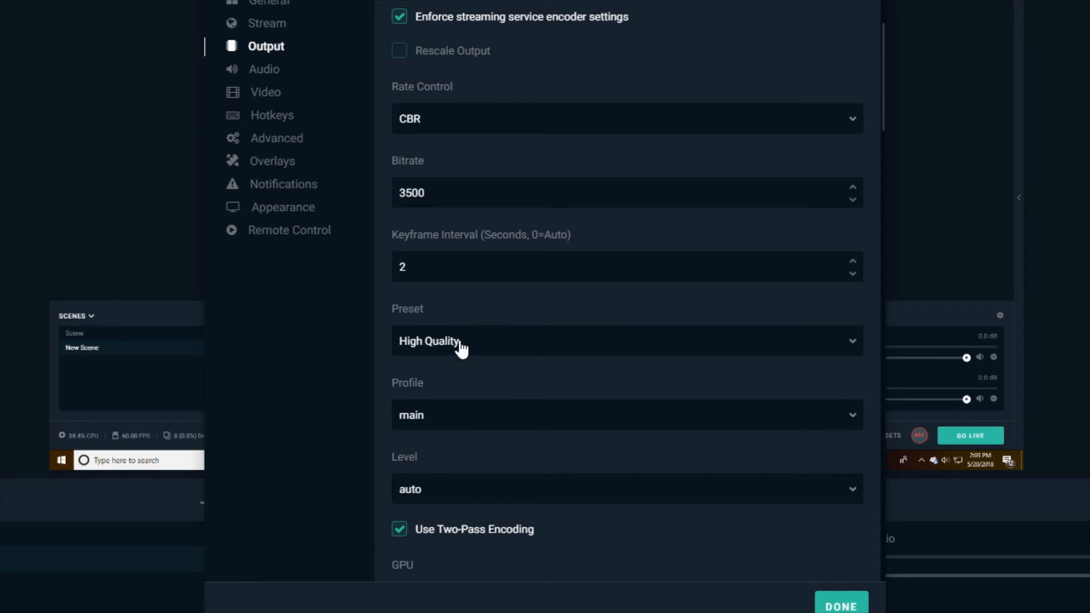
scroll(454, 334, down, 2)
click(471, 256)
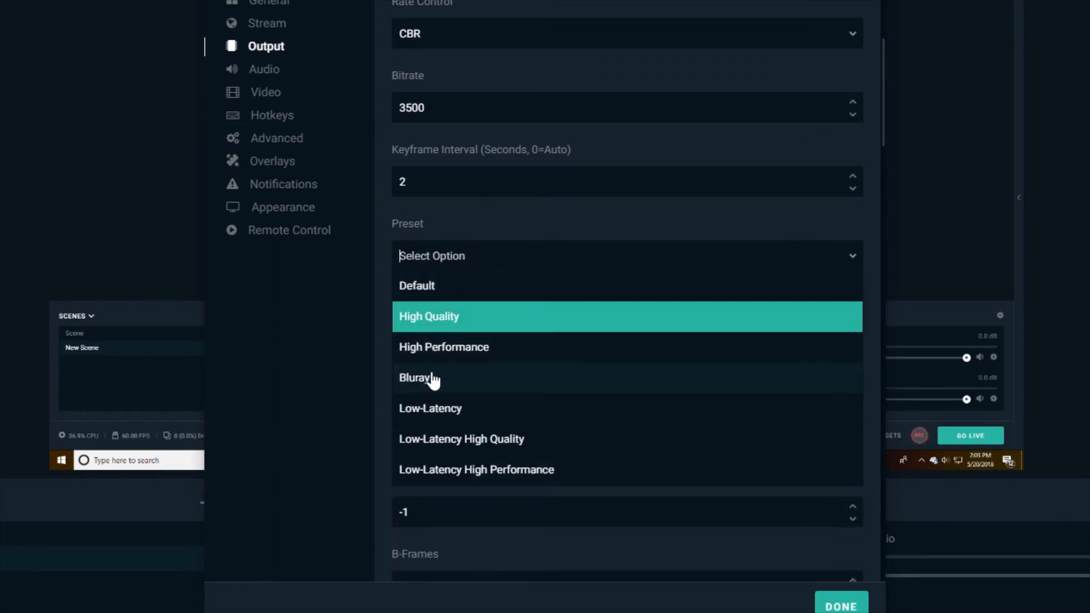
click(461, 207)
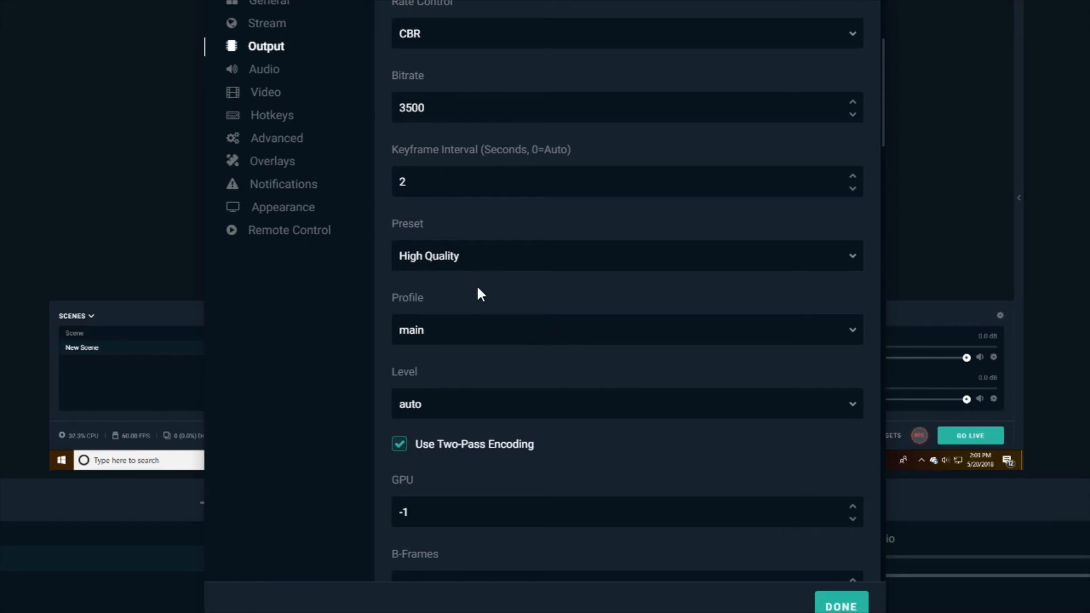
Choose the High Quality preset and the main profile for the streaming encoder
click(427, 265)
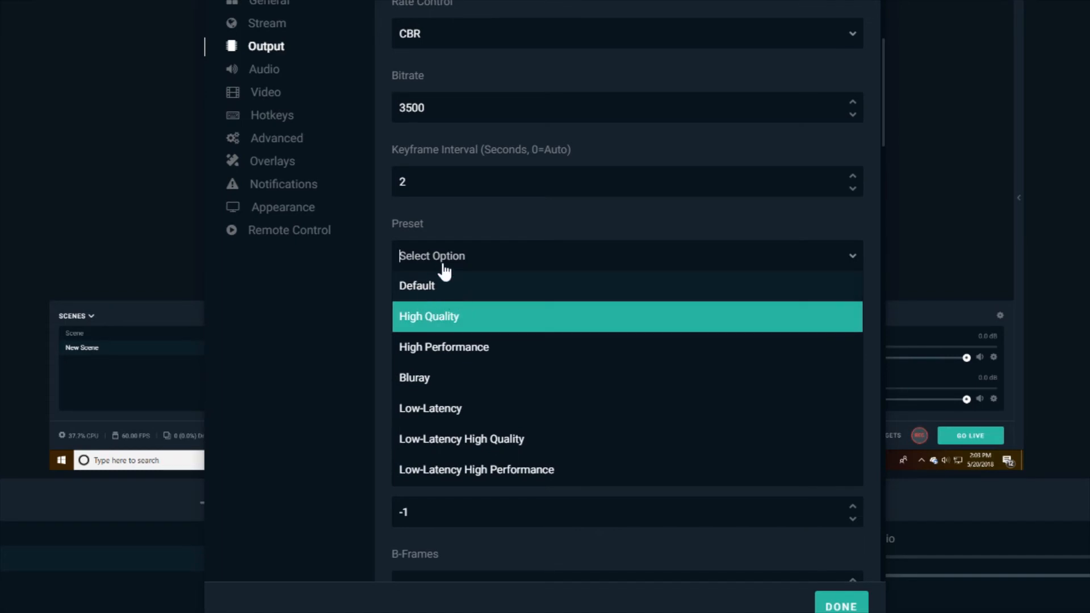
click(440, 318)
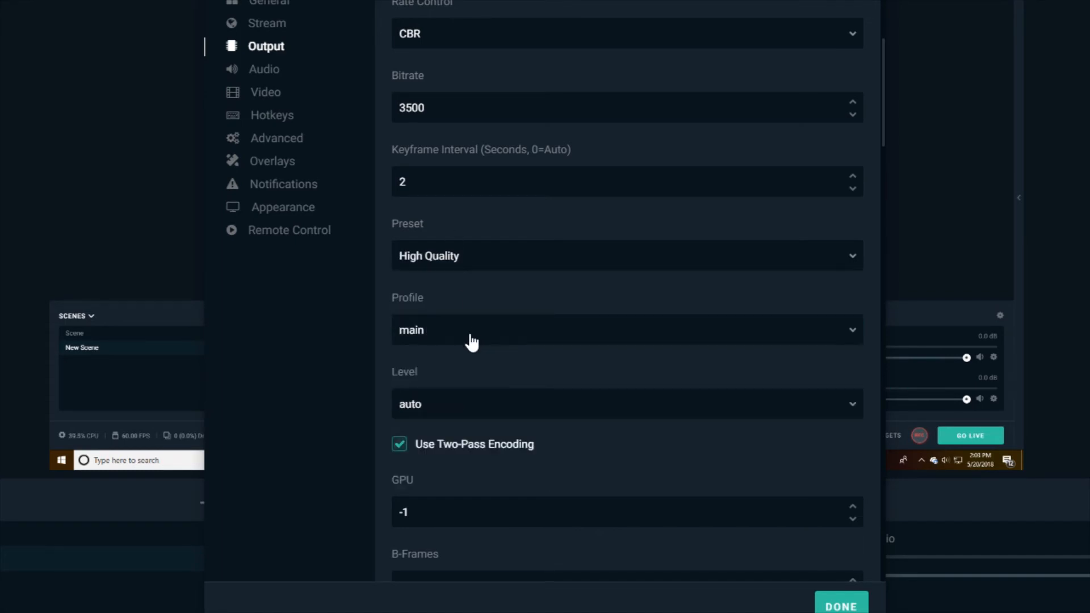
click(471, 340)
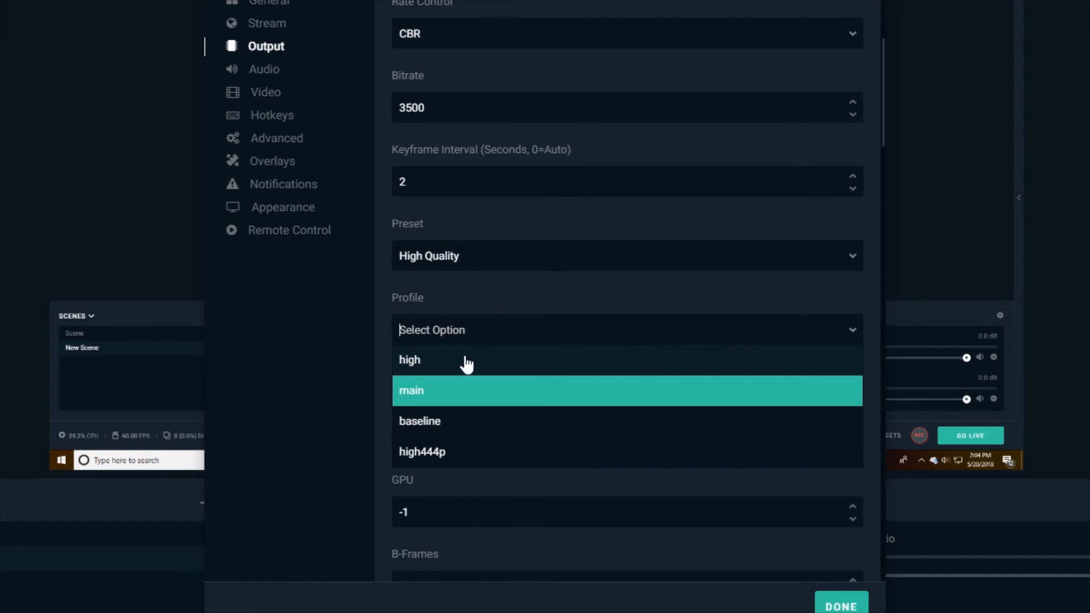
click(431, 391)
Set the streaming encoder's GPU value to 0
scroll(463, 315, down, 2)
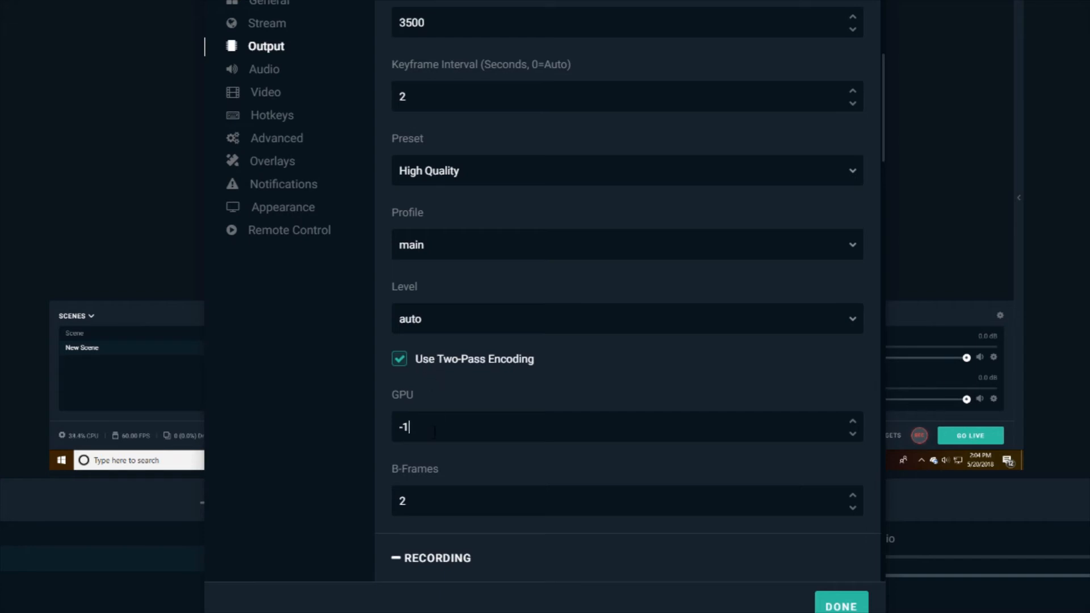
scroll(435, 432, up, 1)
scroll(584, 511, down, 2)
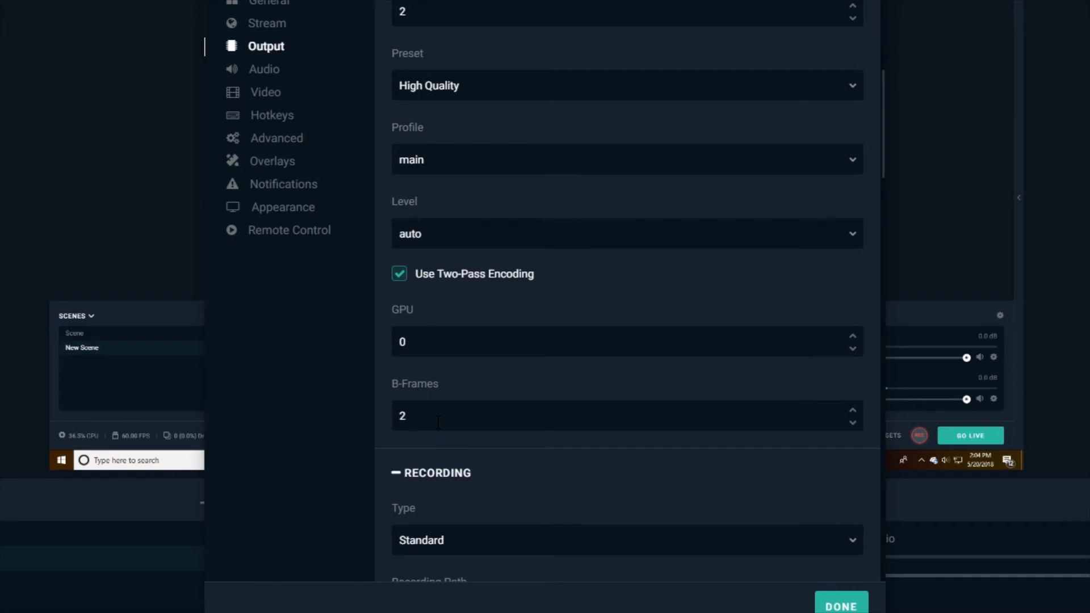
Review the Recording section's type, path and available recording formats, leaving the format as mp4
scroll(445, 458, down, 2)
scroll(477, 295, down, 2)
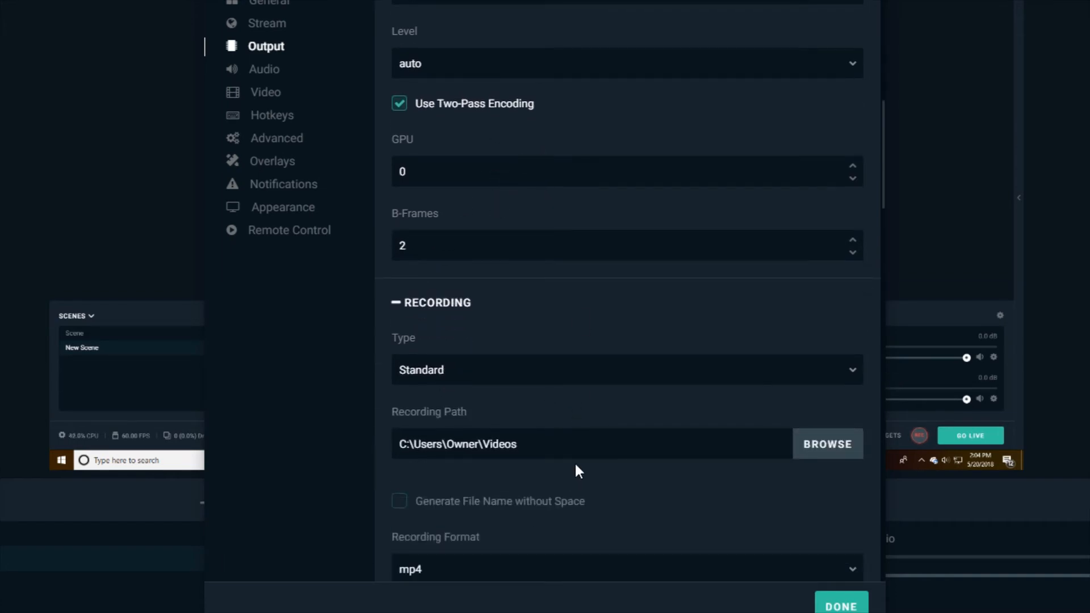
click(468, 384)
click(521, 323)
scroll(523, 340, down, 3)
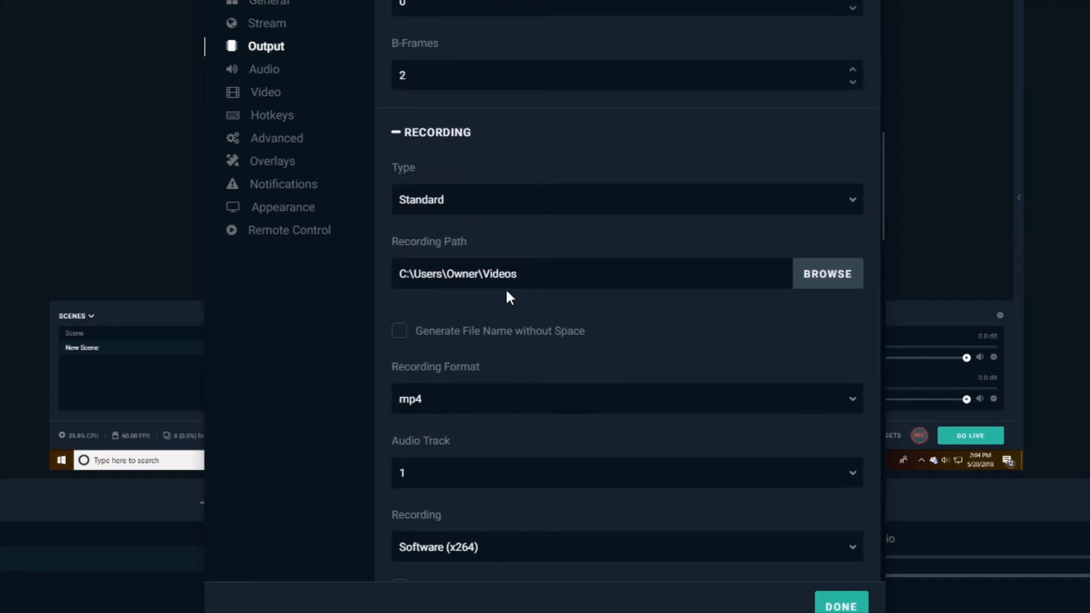
click(480, 400)
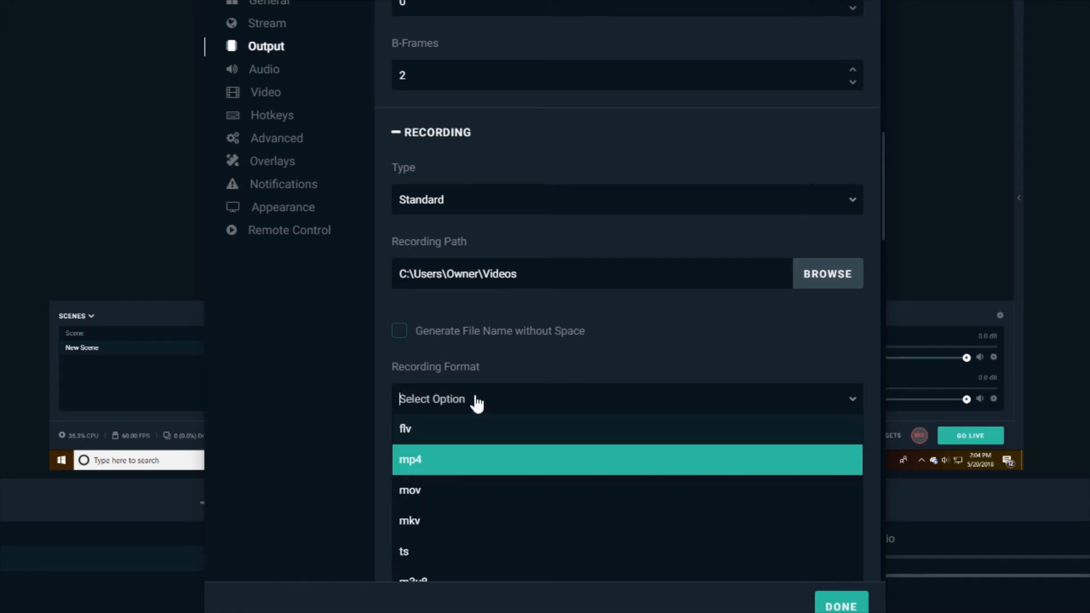
scroll(701, 360, down, 2)
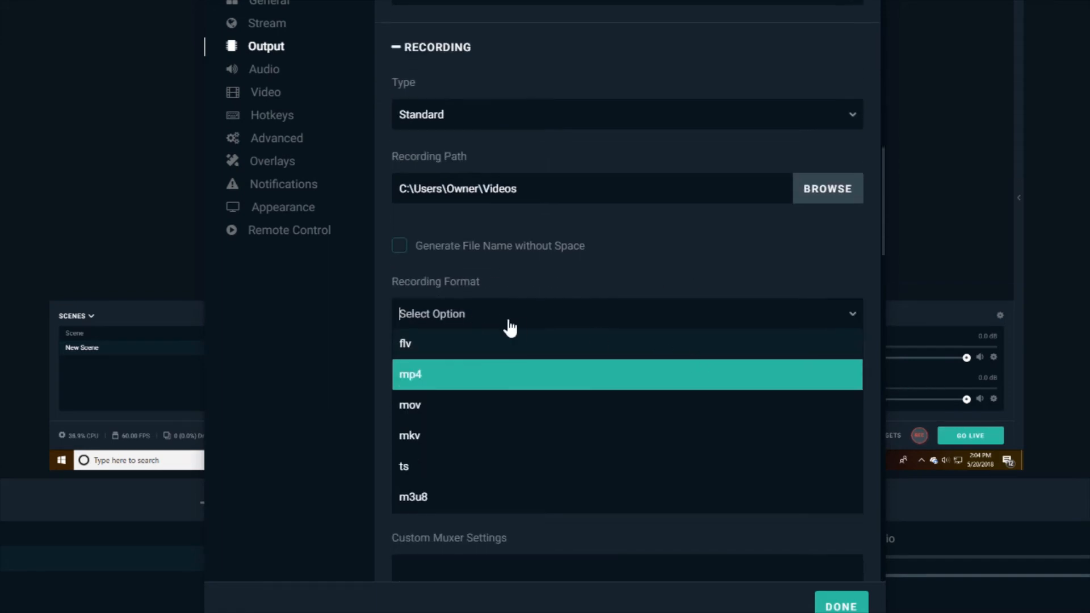
click(625, 278)
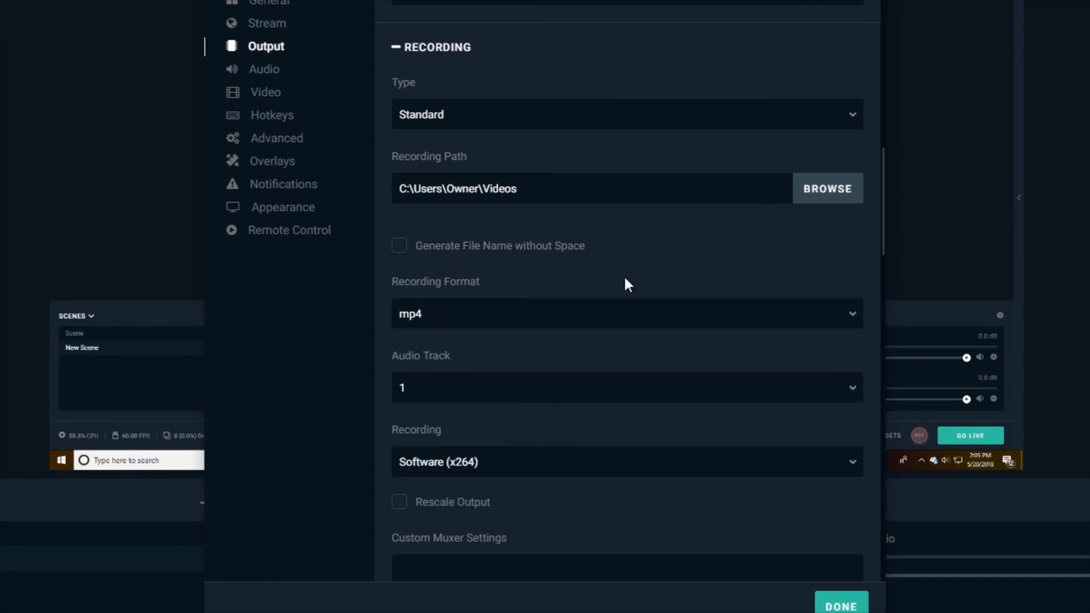
Set the recording encoder to NVENC
scroll(504, 382, down, 2)
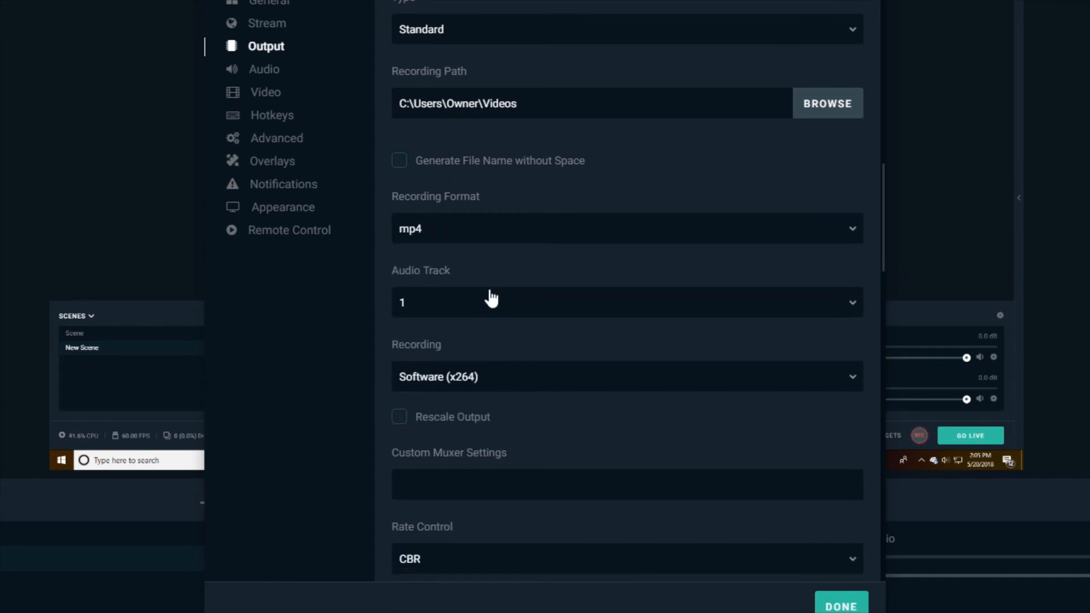
click(481, 376)
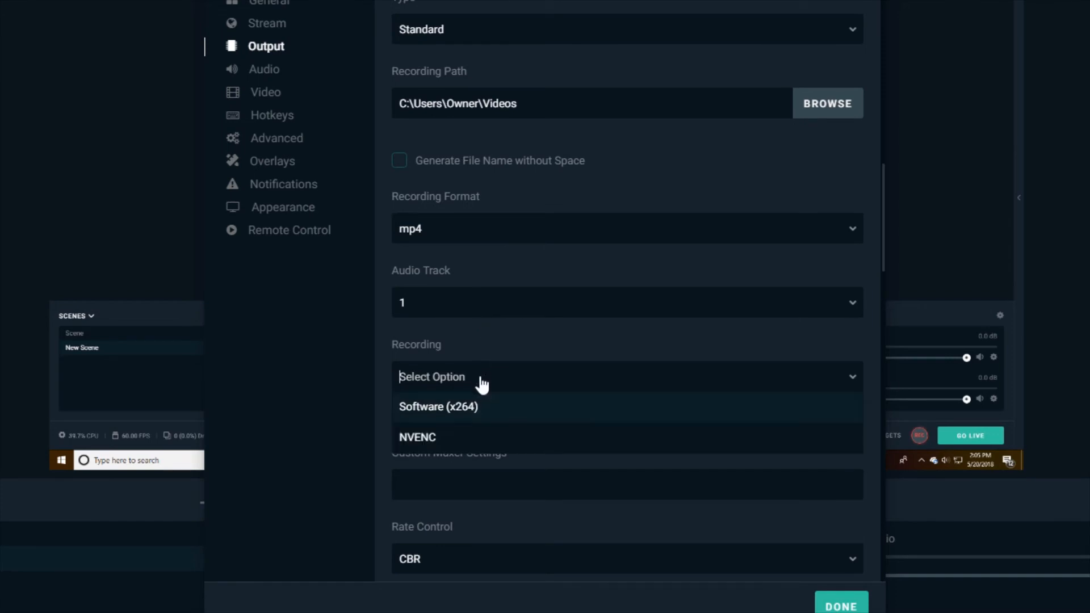
click(460, 438)
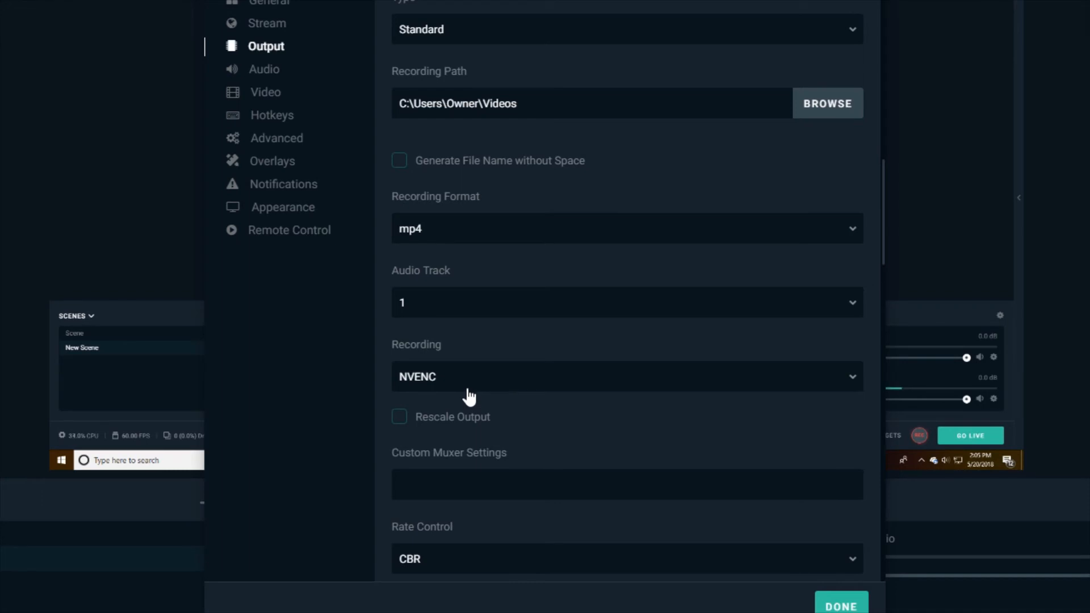
Set the recording bitrate to 3500
scroll(476, 419, down, 2)
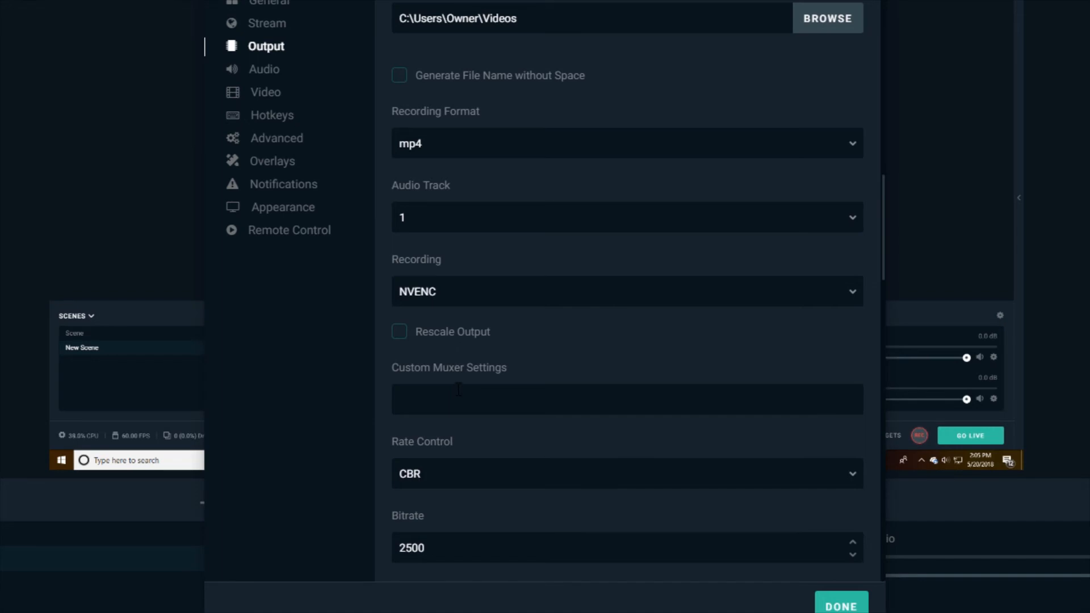
scroll(444, 509, down, 2)
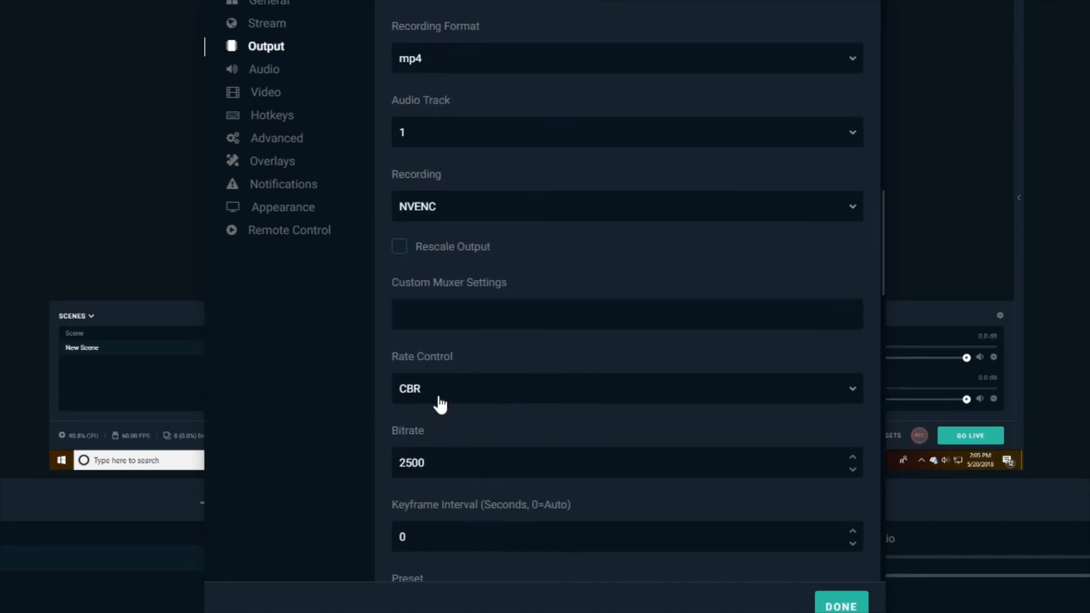
scroll(475, 445, down, 2)
double_click(411, 378)
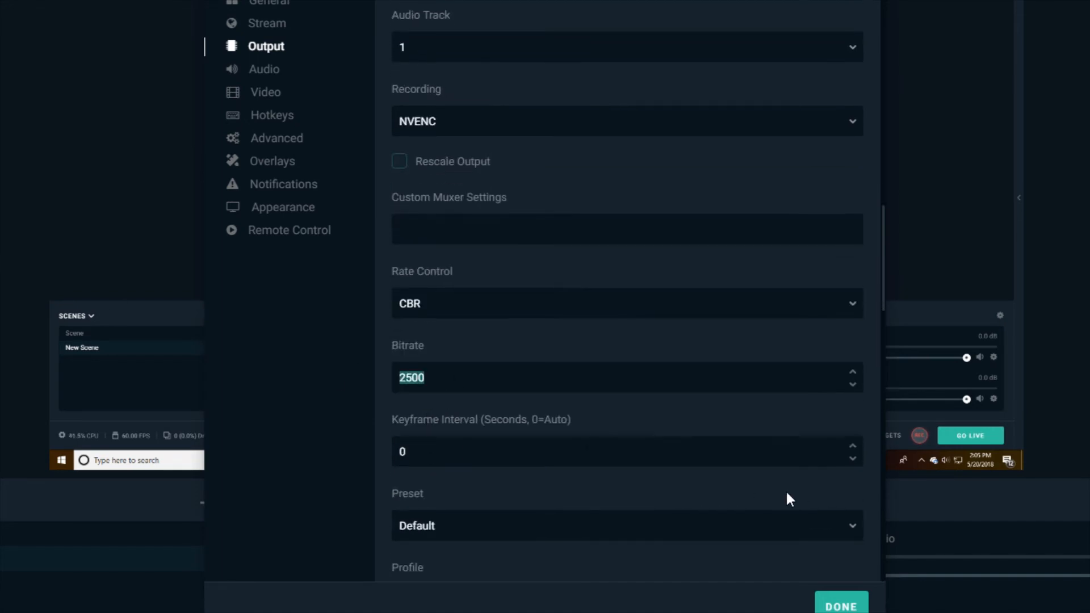
text(354)
key(BackSpace)
text(00)
Match the recording encoder to the streaming one with the High Quality preset and the main profile
scroll(471, 353, down, 2)
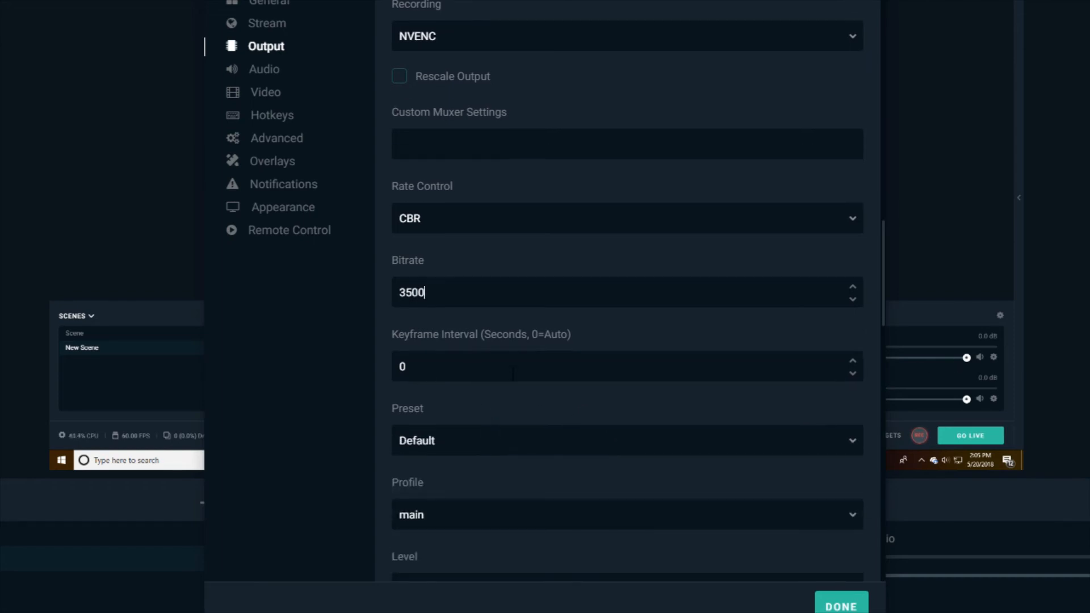
scroll(512, 375, up, 18)
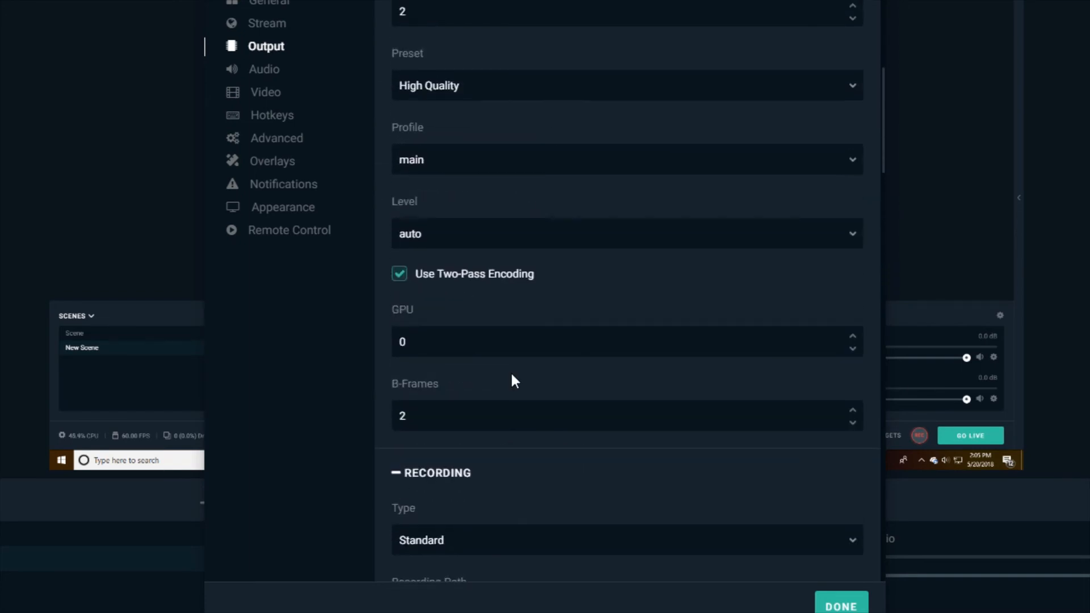
scroll(511, 374, up, 2)
scroll(454, 202, down, 15)
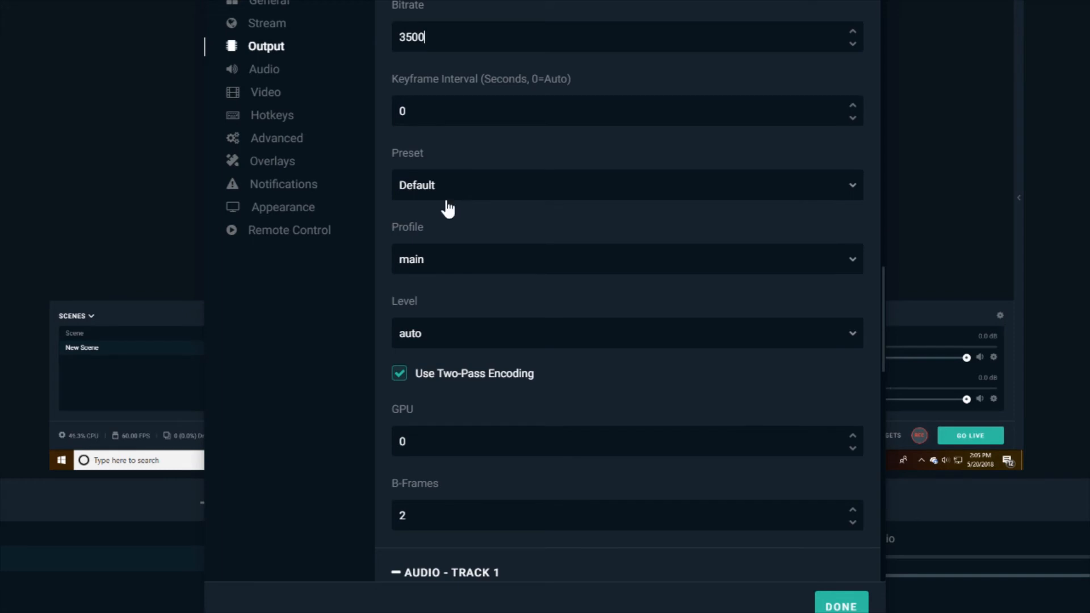
click(453, 186)
click(452, 247)
click(454, 259)
click(465, 319)
Look through the bitrate and name settings of audio tracks 1 to 6
scroll(471, 321, down, 2)
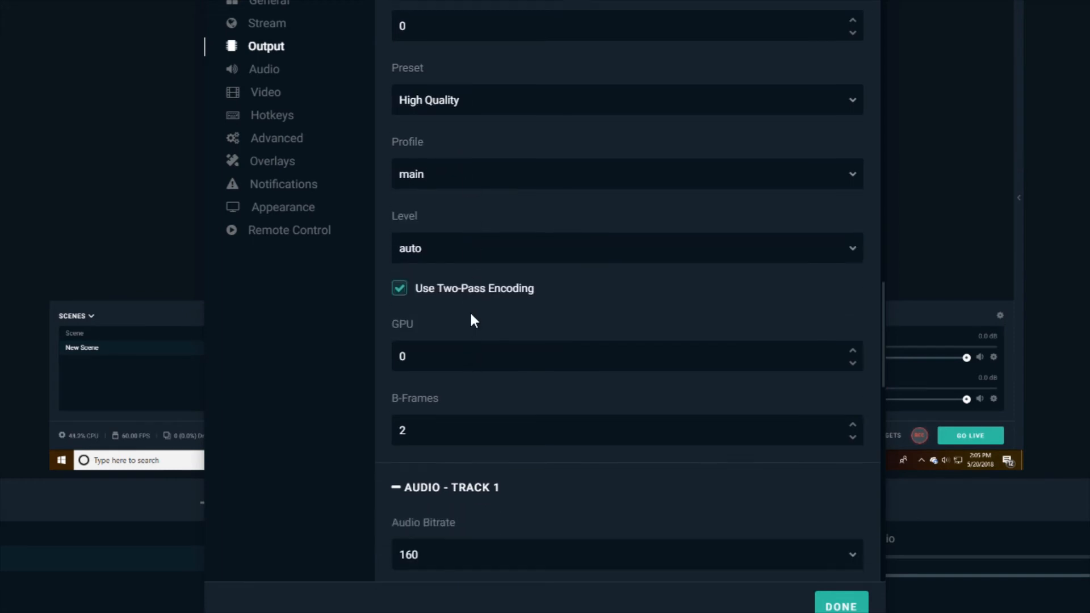
scroll(455, 321, down, 2)
scroll(437, 309, down, 10)
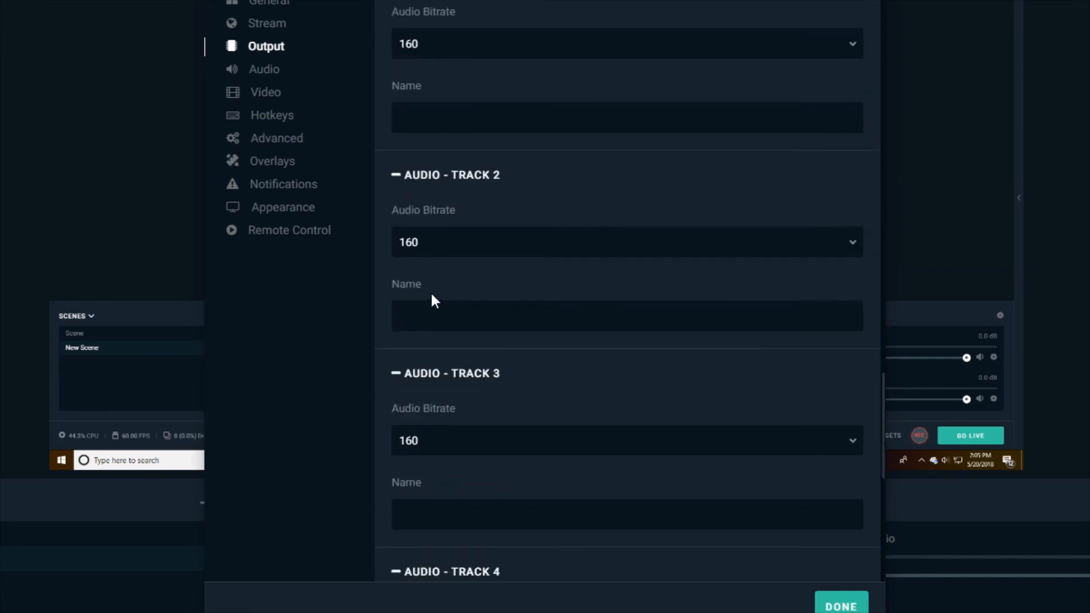
scroll(436, 269, down, 13)
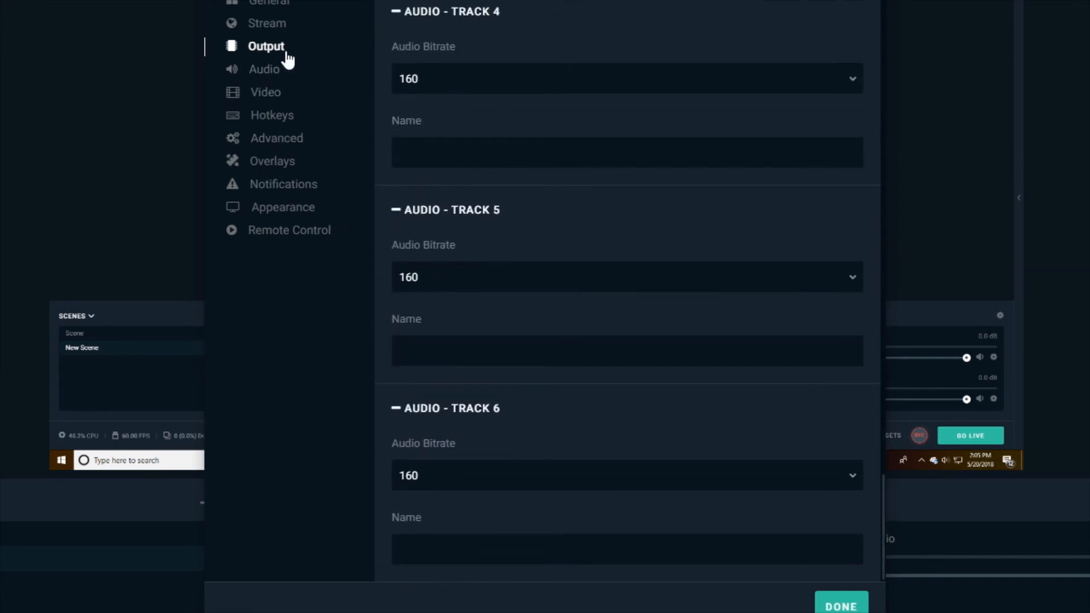
Open the Audio settings and view the devices offered for Mic/Auxiliary Device 2, leaving it Disabled
click(269, 74)
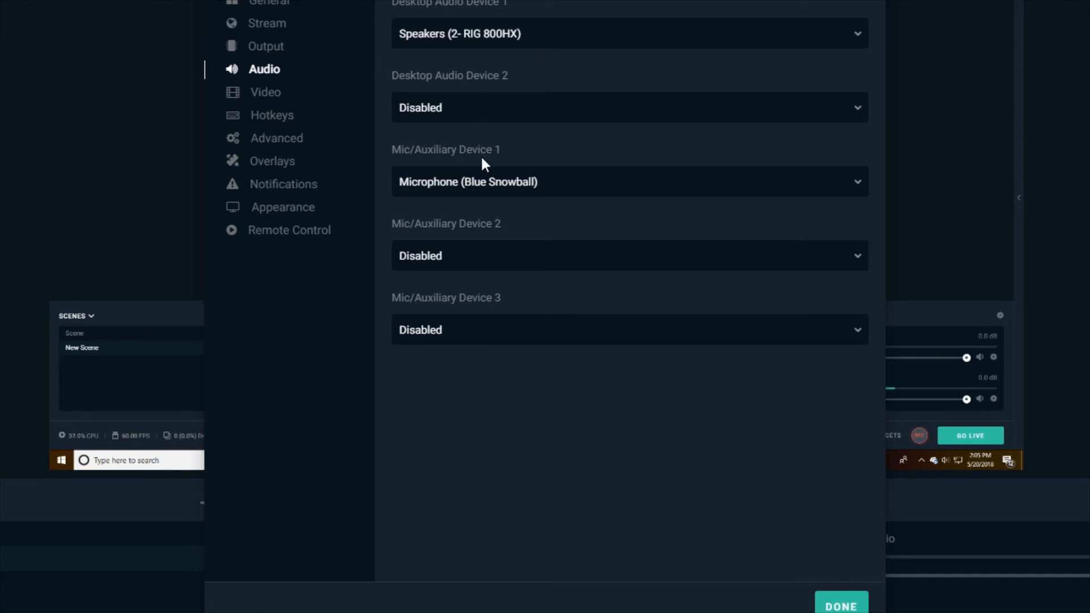
click(499, 266)
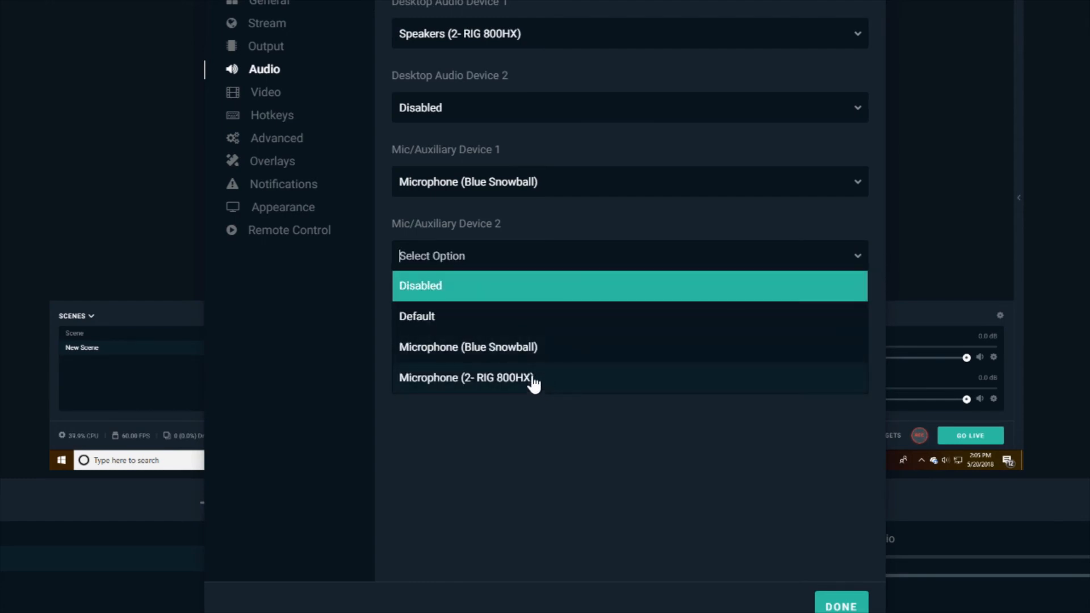
click(562, 460)
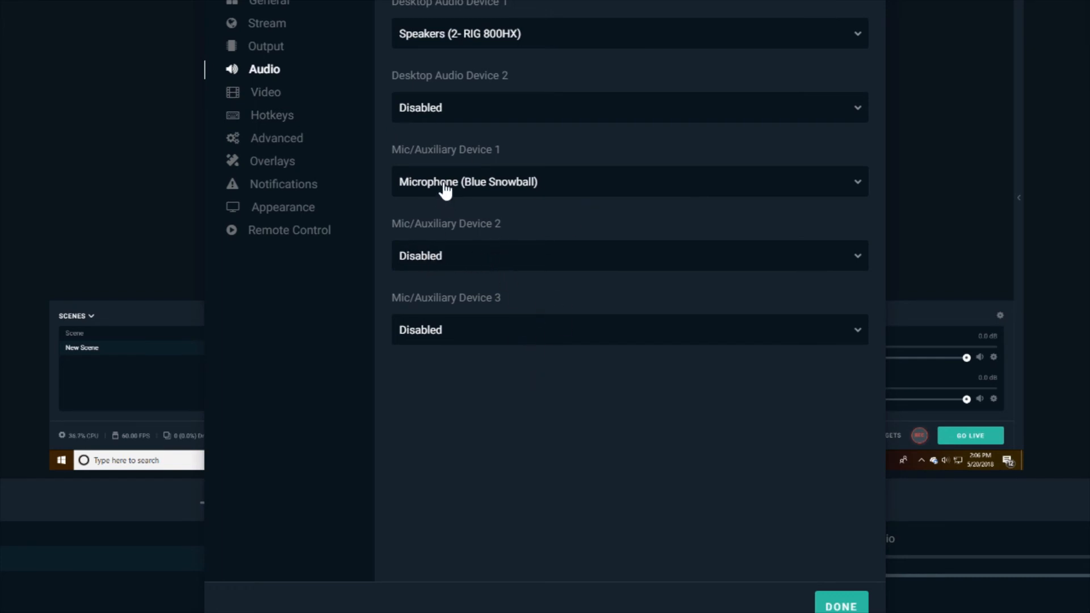
Open the Video settings, and check the monitor's resolution in the Windows Display settings, keeping 1920 × 1080
click(278, 96)
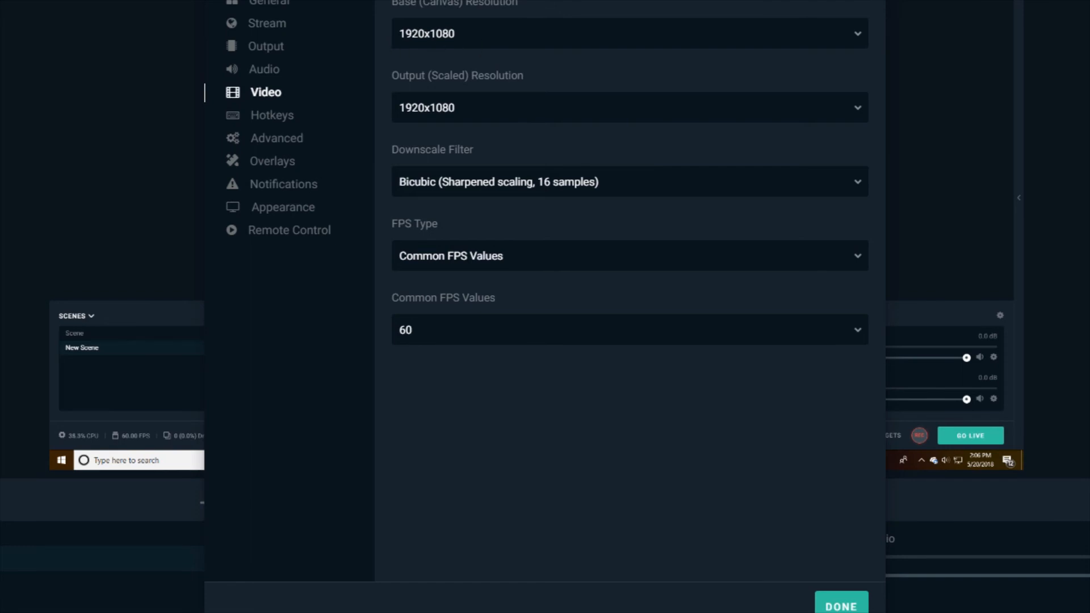
key(Escape)
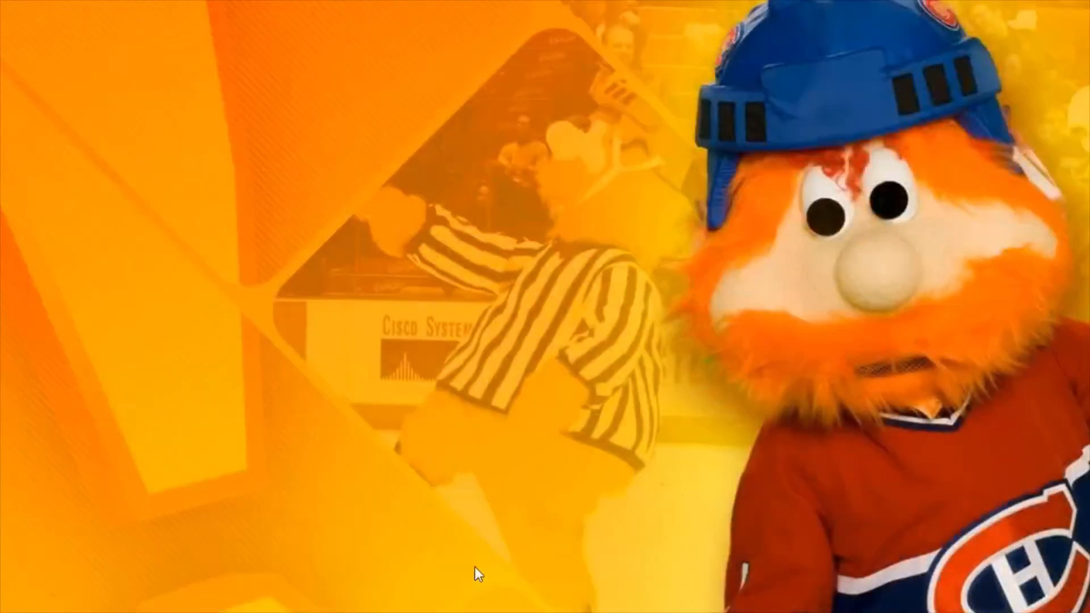
right_click(465, 538)
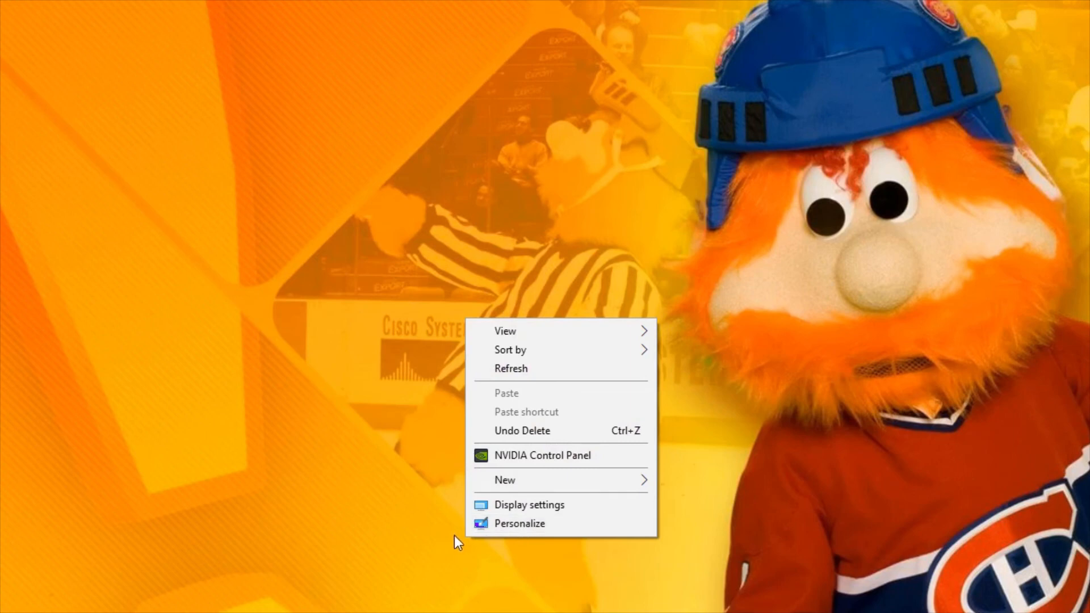
click(488, 506)
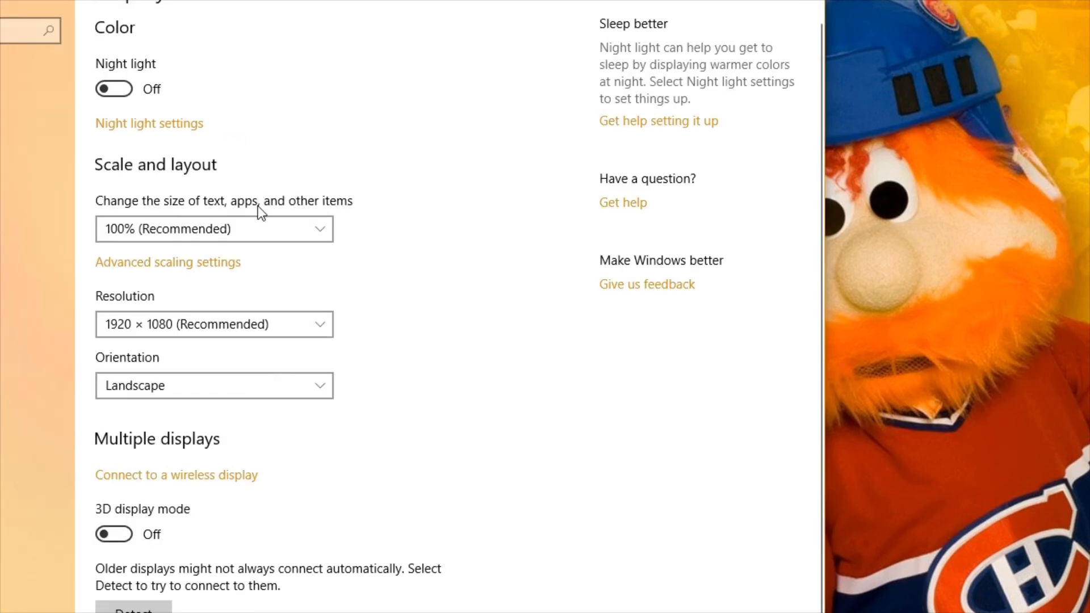
scroll(284, 199, down, 1)
scroll(294, 191, up, 1)
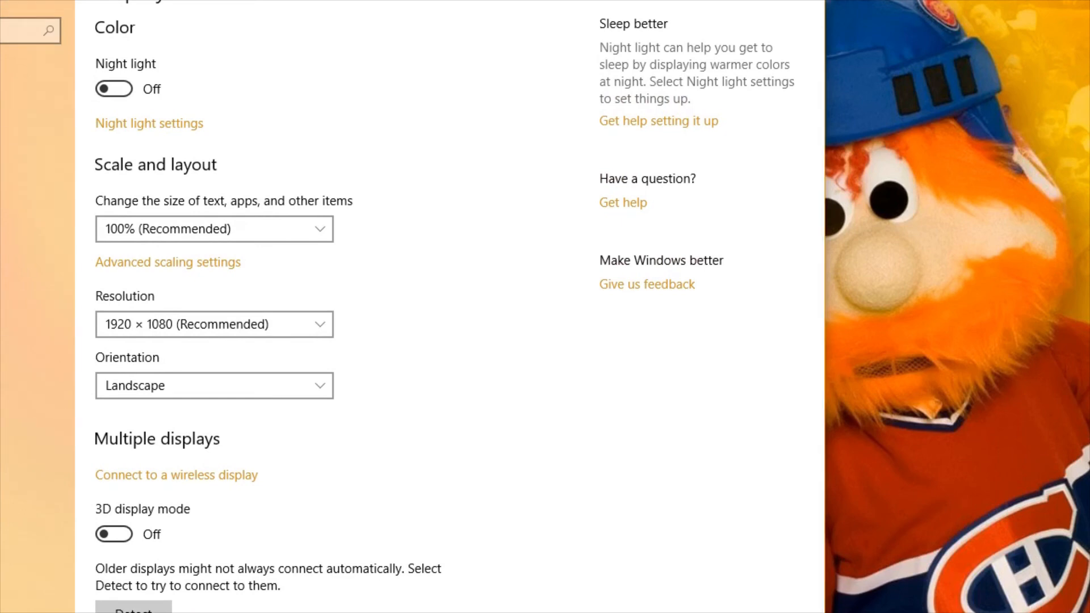
click(164, 329)
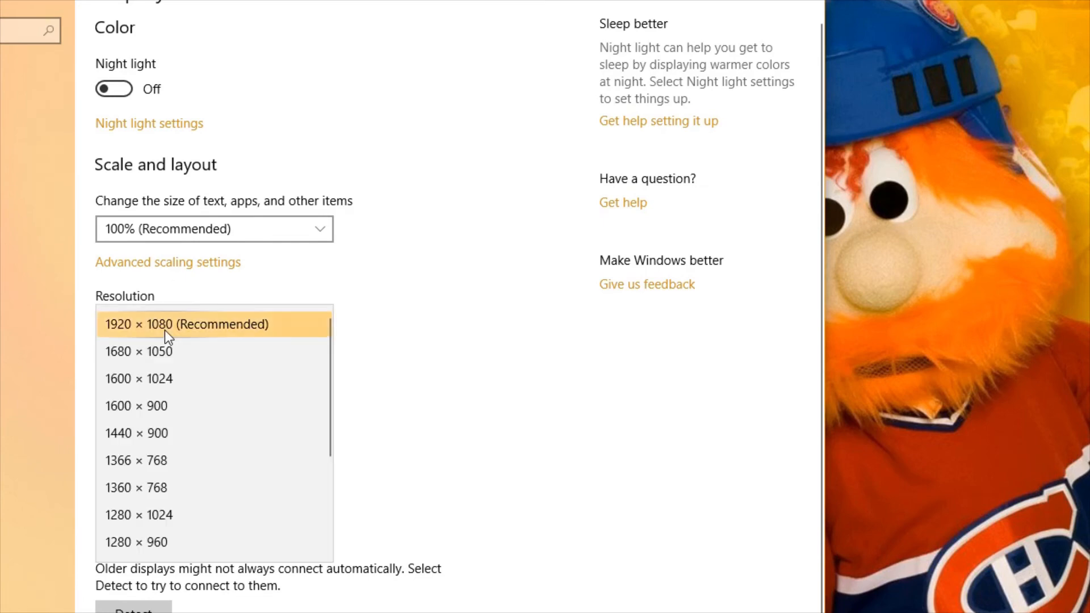
click(165, 332)
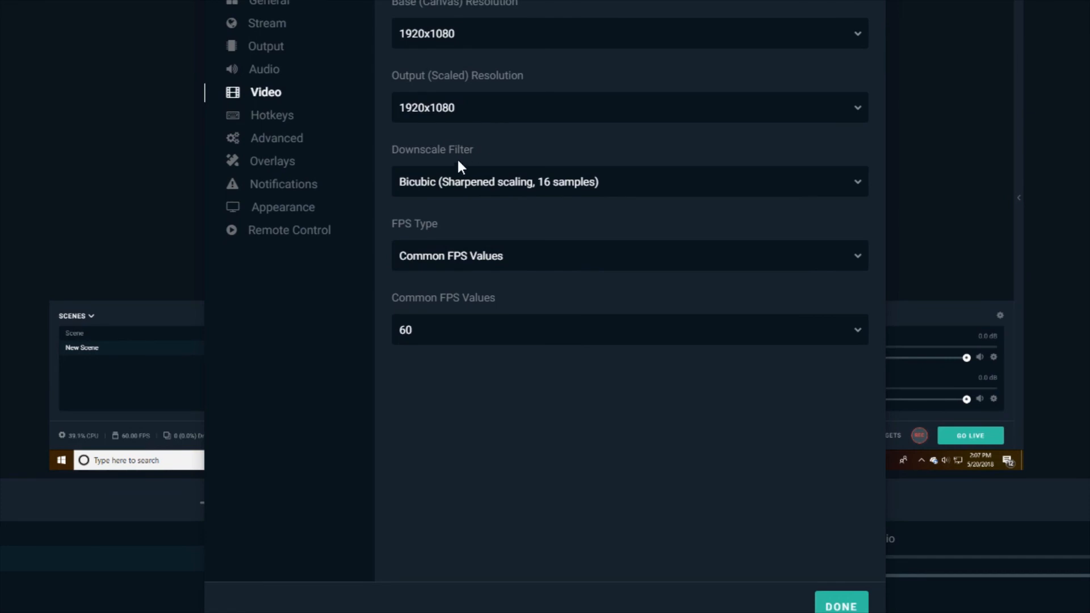
View the downscale filter options, keeping Bicubic, and select 60 as the common FPS value in the Video settings
click(441, 173)
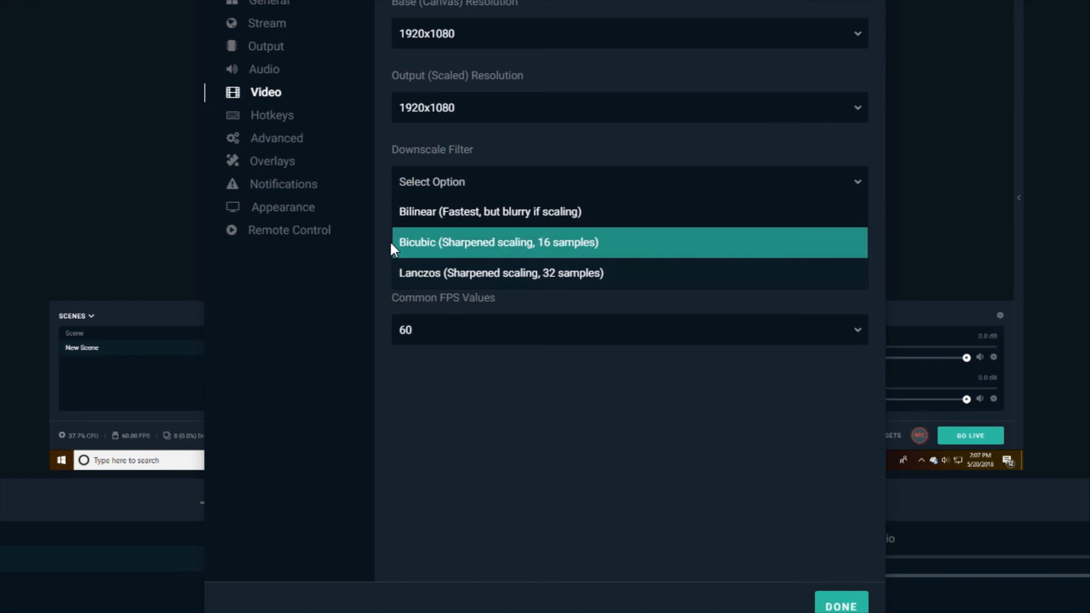
click(485, 301)
click(482, 332)
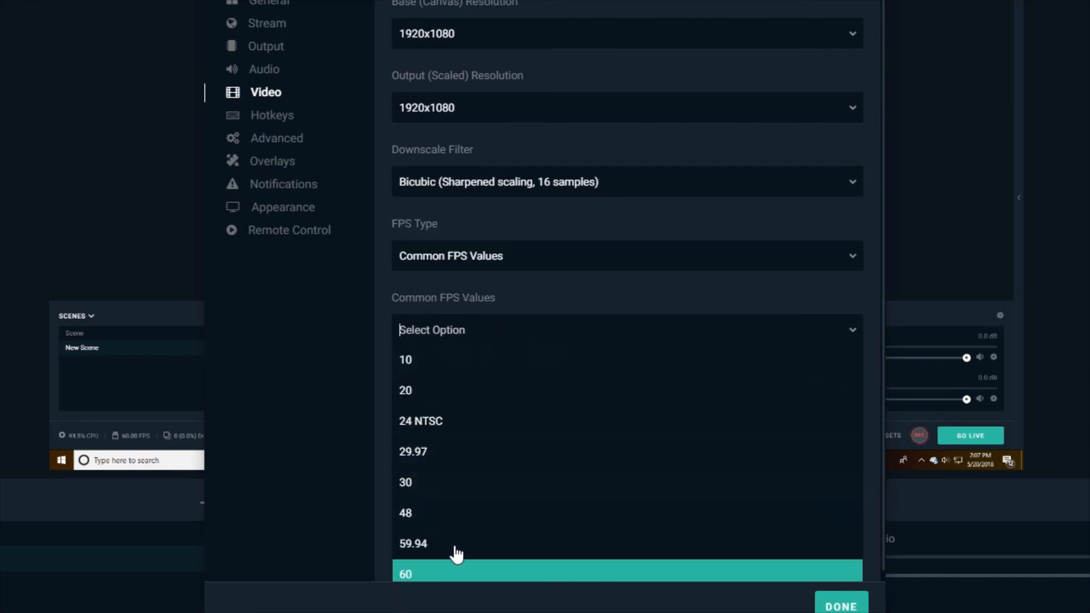
scroll(417, 500, down, 1)
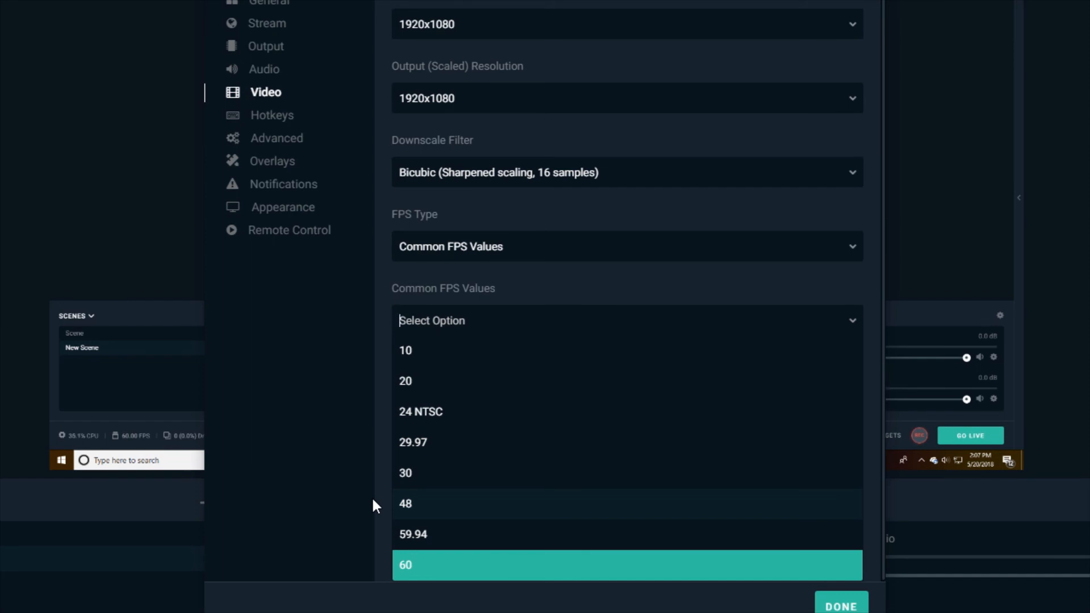
click(463, 565)
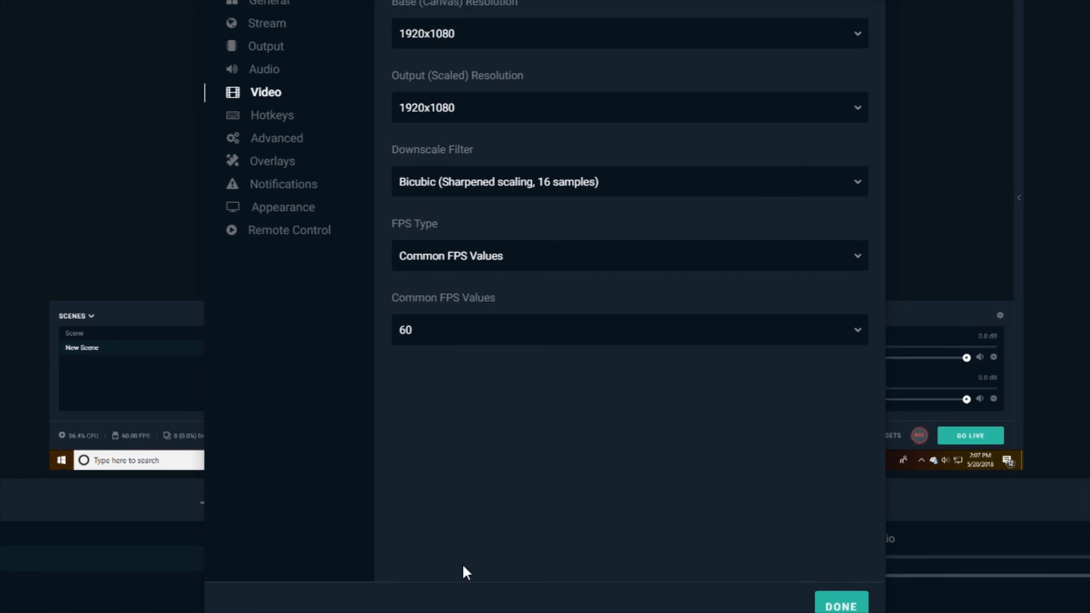
Try assigning hotkeys such as Backspace to Start Streaming and Stop Streaming in the Hotkeys settings, and remove both bindings
click(251, 119)
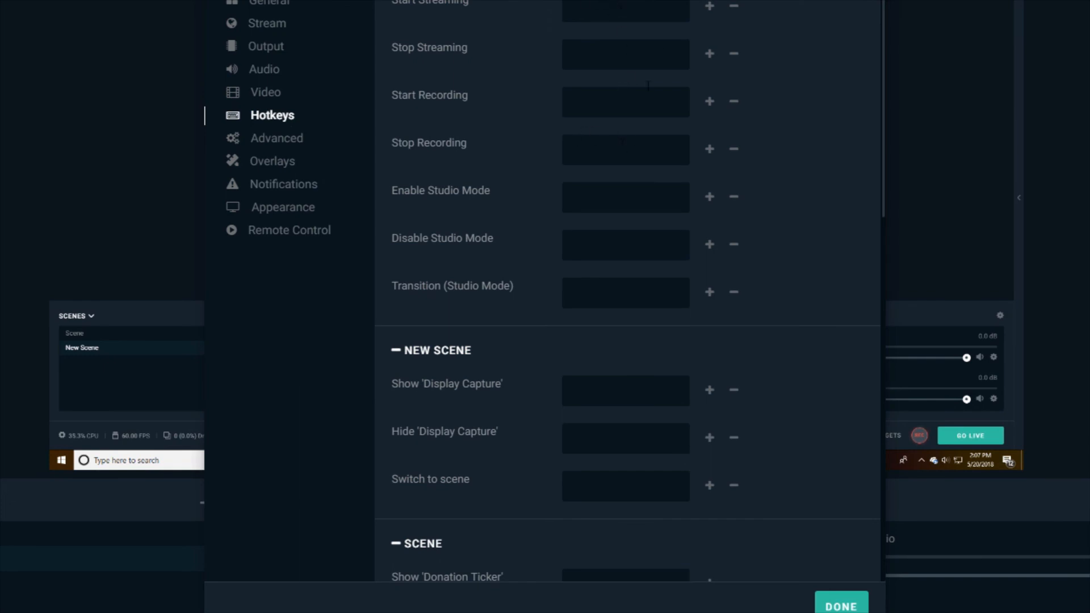
key(i)
click(653, 58)
key(i)
key(BackSpace)
click(596, 10)
key(BackSpace)
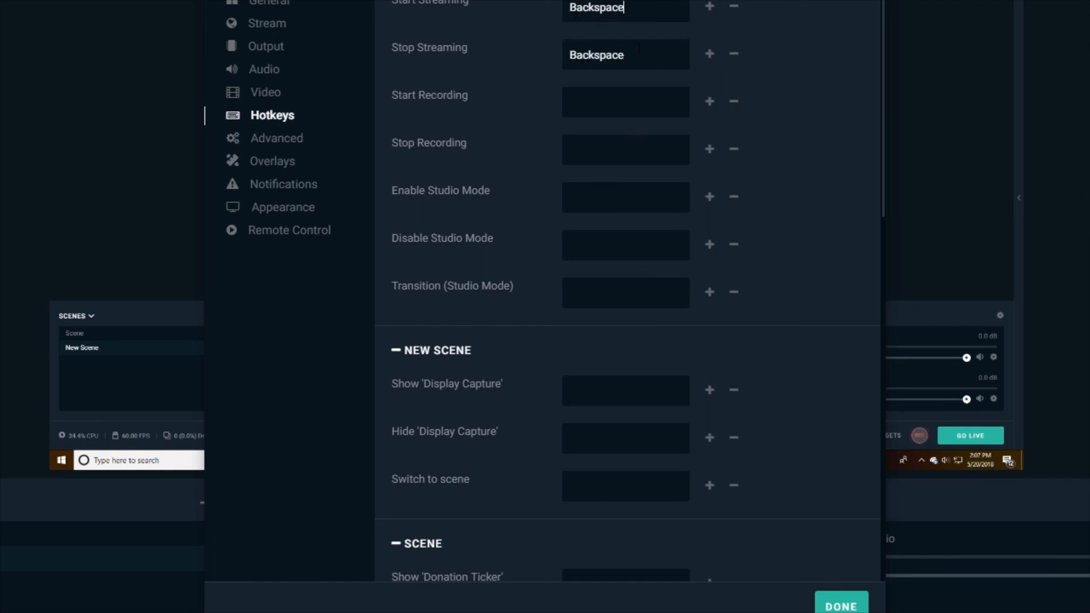
click(732, 7)
click(733, 54)
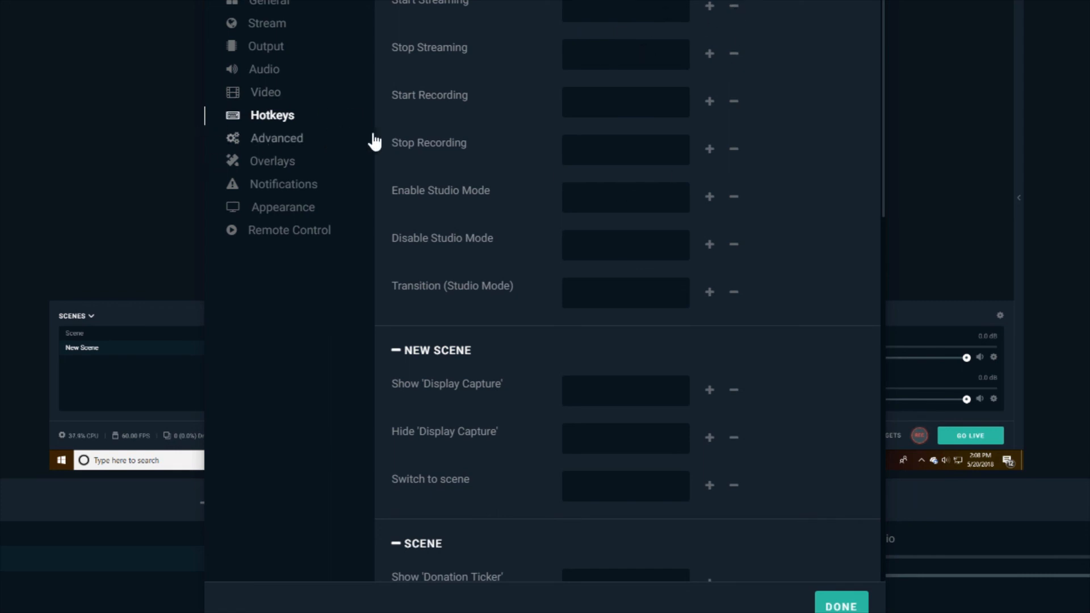
Look through the remaining hotkeys, the Advanced settings down to Stream Delay, and the Overlays and Remote Control settings
scroll(470, 136, down, 15)
scroll(462, 88, up, 15)
click(280, 144)
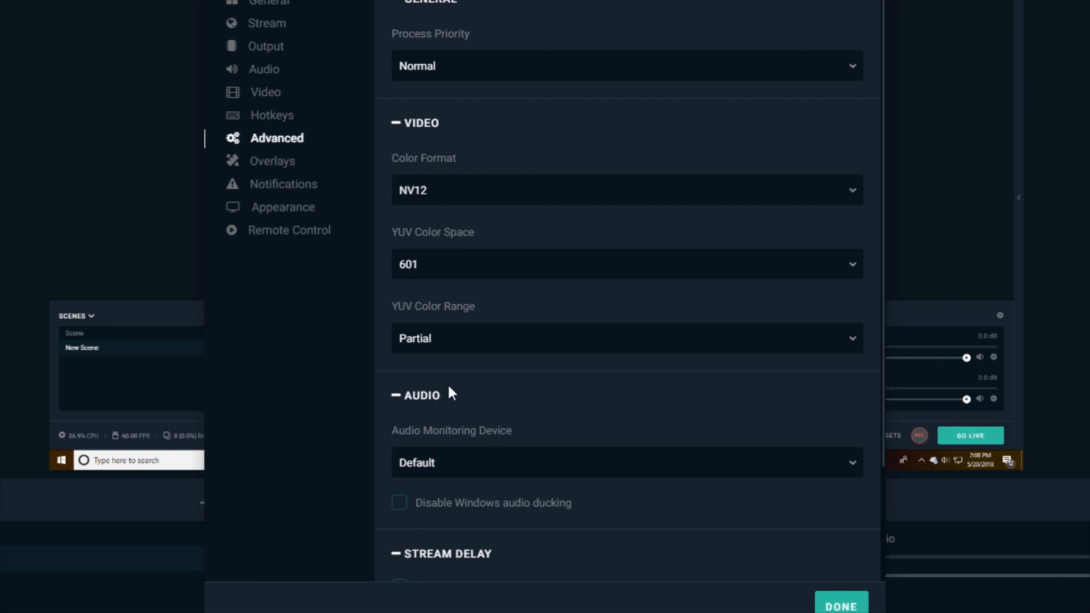
scroll(503, 348, down, 2)
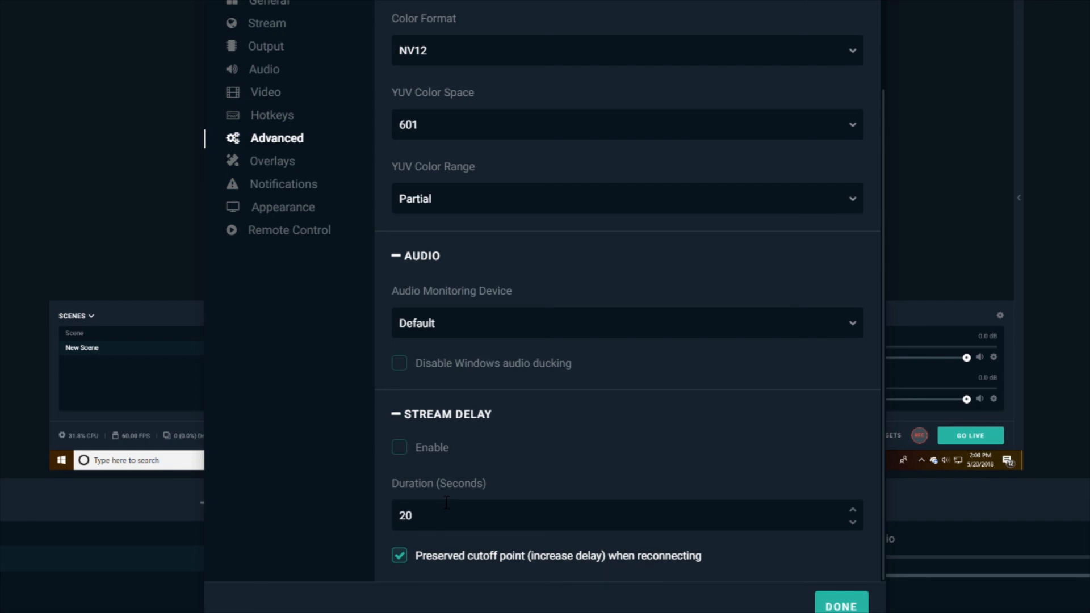
click(285, 162)
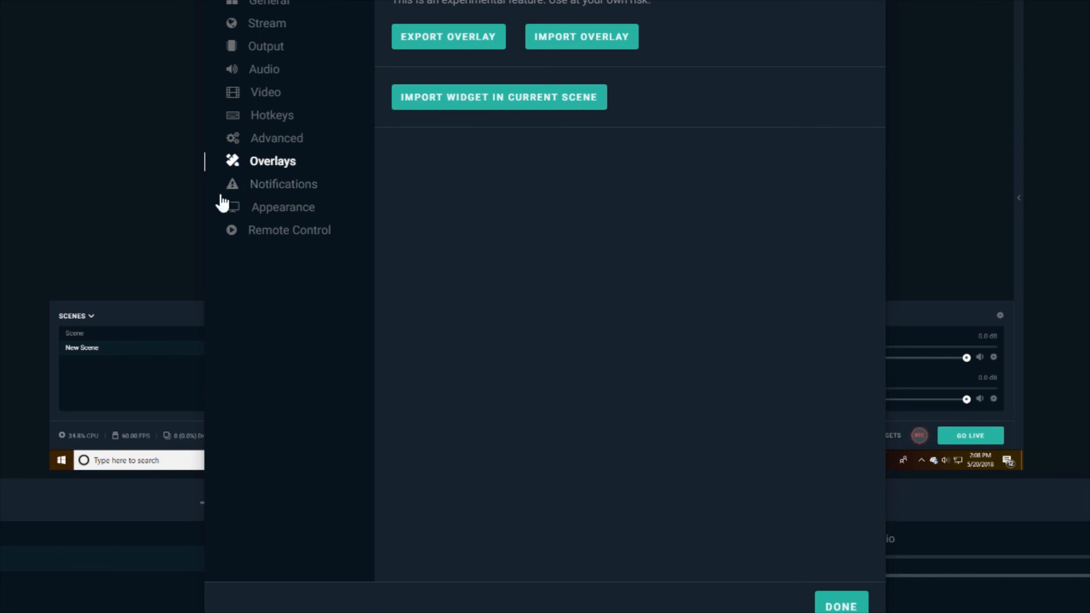
click(287, 235)
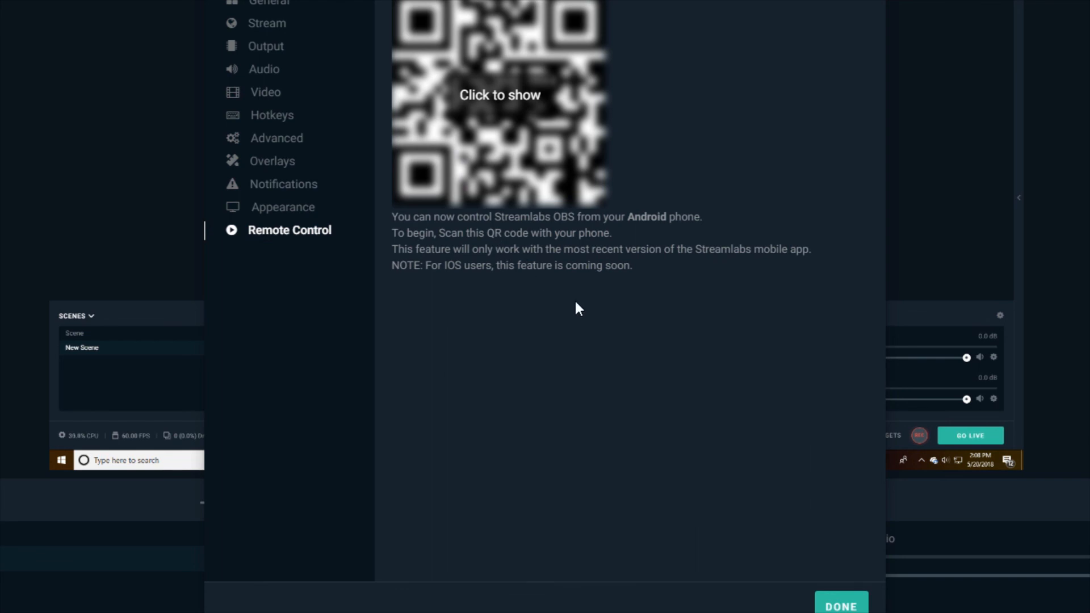
Close the settings window and switch from the editor to the Live view with the mixer and preview
click(827, 603)
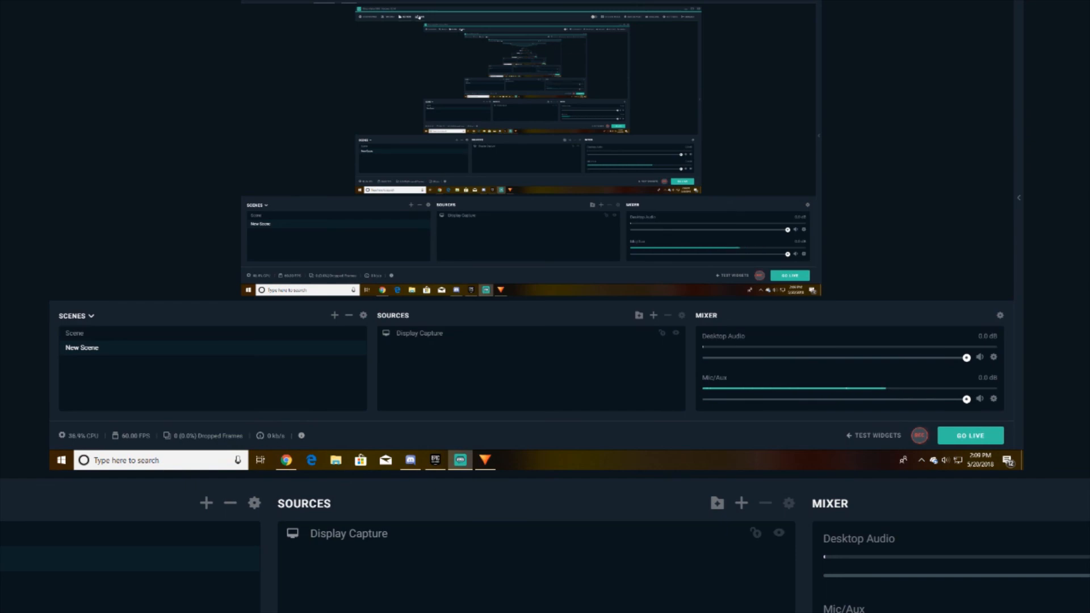
click(30, 2)
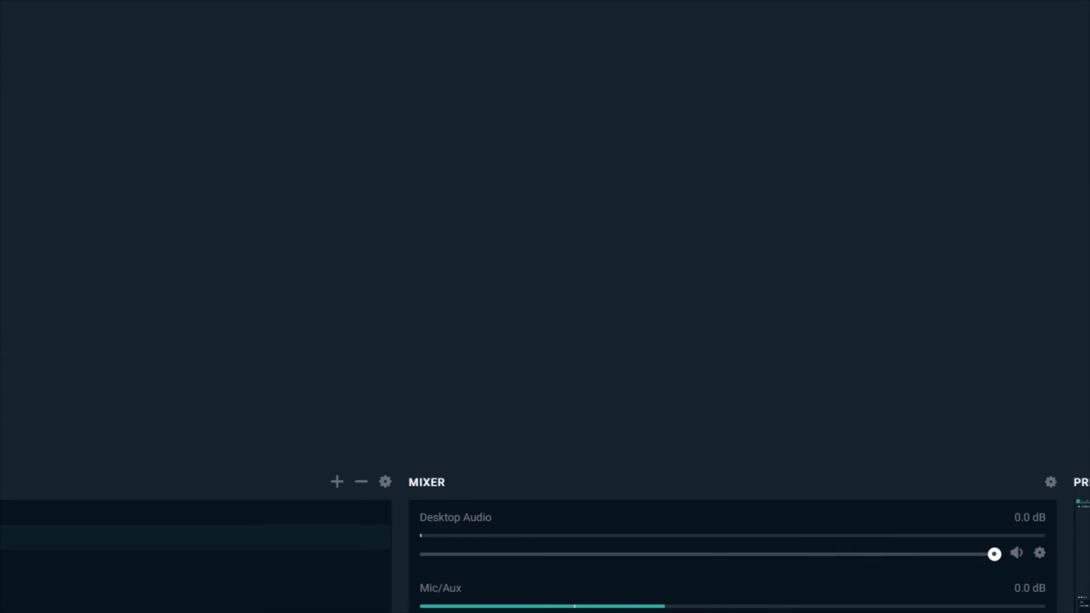